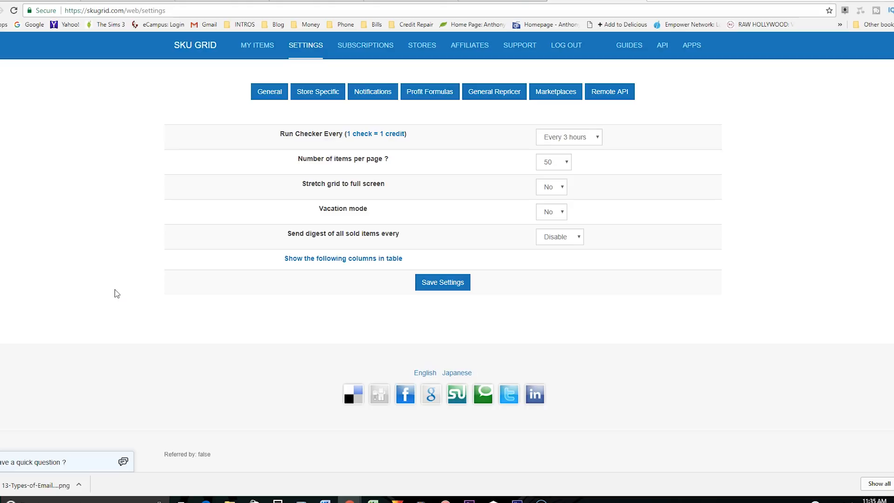
Open the general settings and review the checker interval choices and the available store-specific categories
click(274, 91)
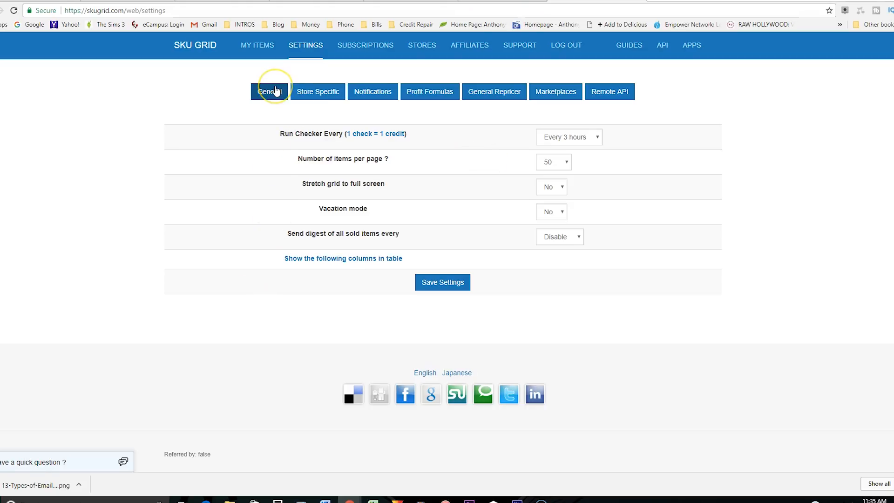
click(277, 100)
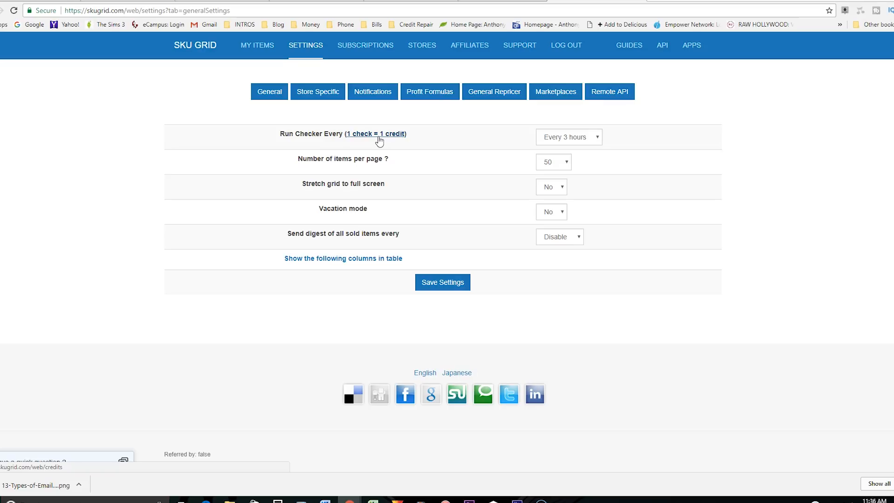
click(582, 136)
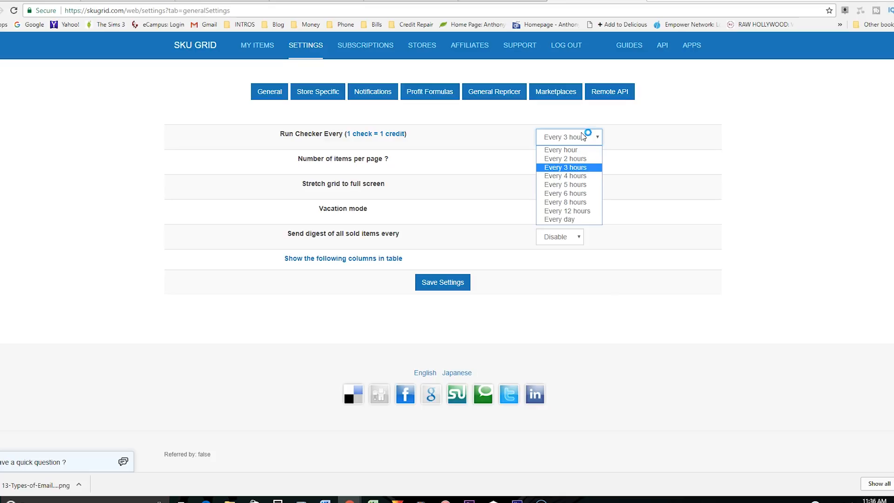
click(582, 134)
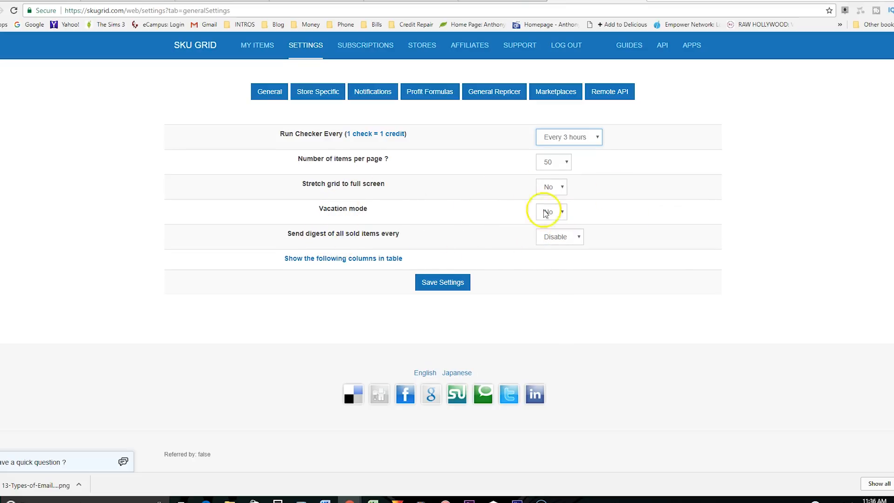
click(321, 93)
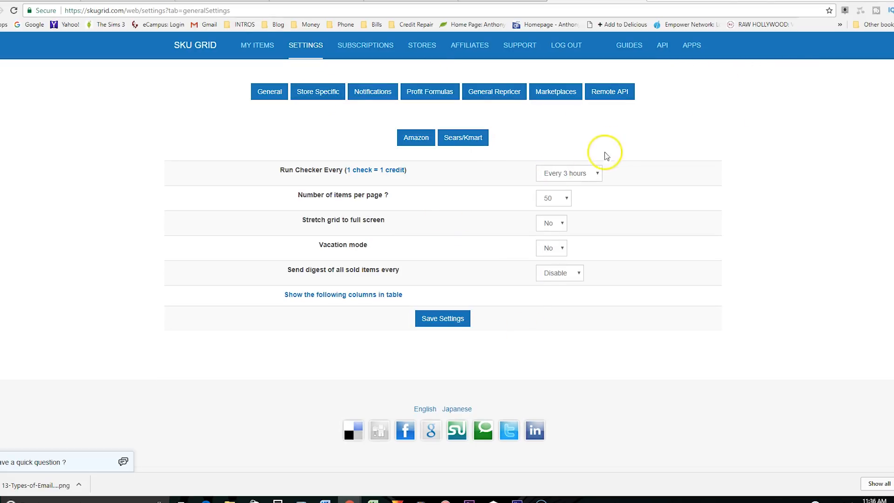
click(279, 92)
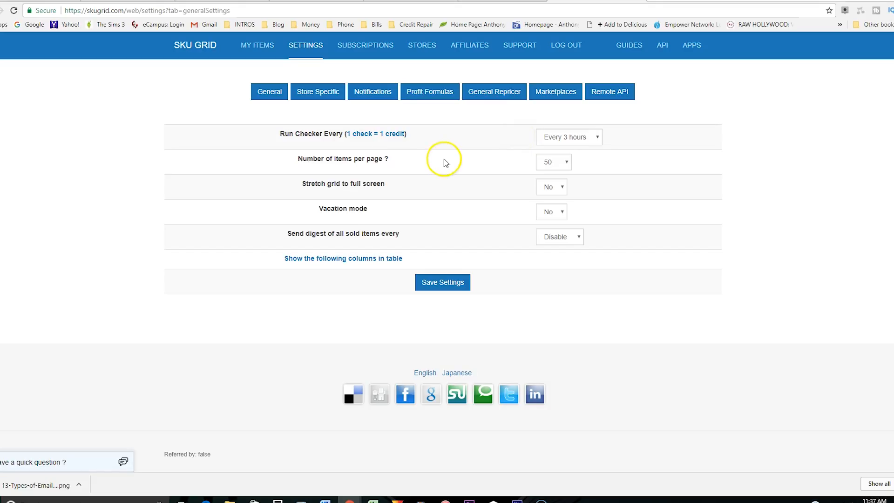
Review the notification settings and the profit formula settings
click(373, 100)
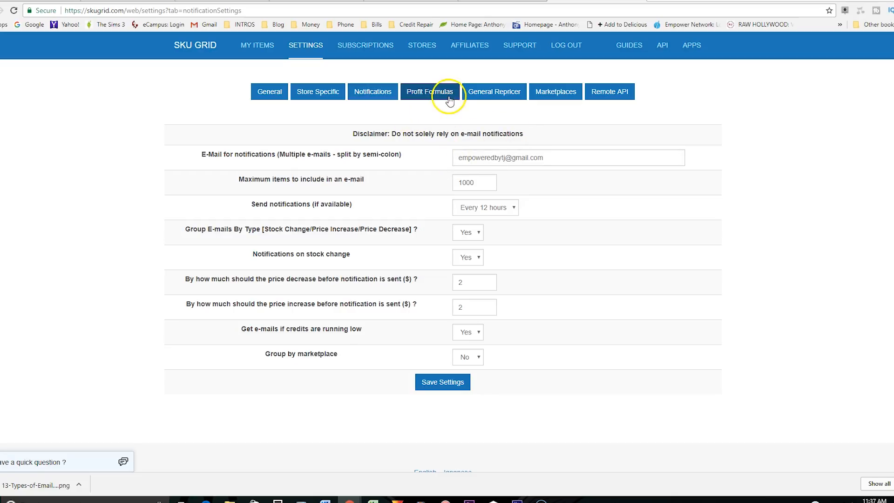
click(425, 99)
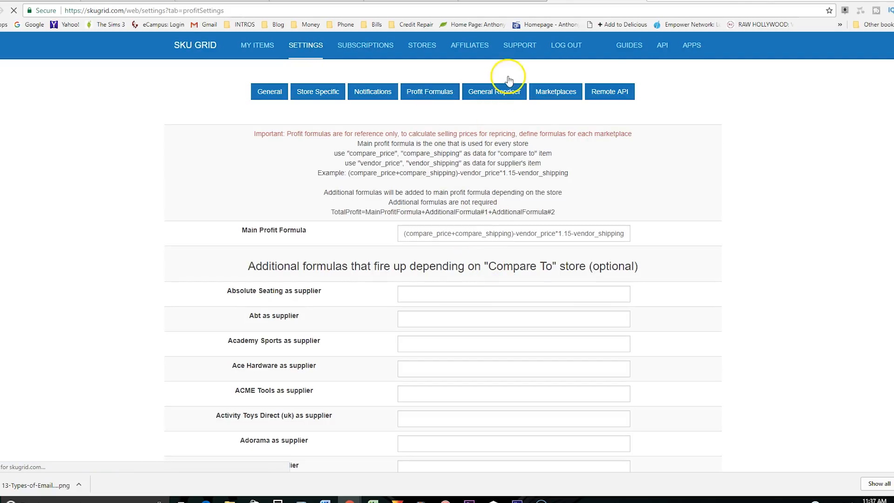
scroll(495, 178, down, 5)
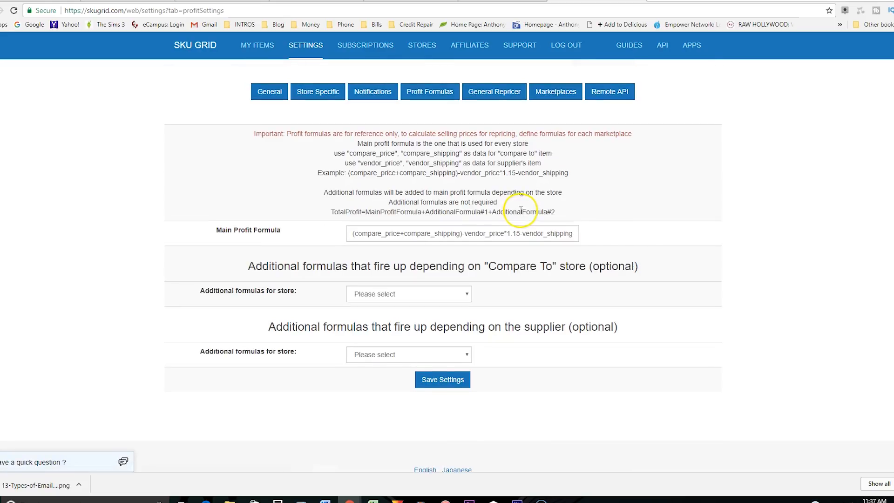
scroll(458, 182, down, 2)
scroll(458, 182, up, 3)
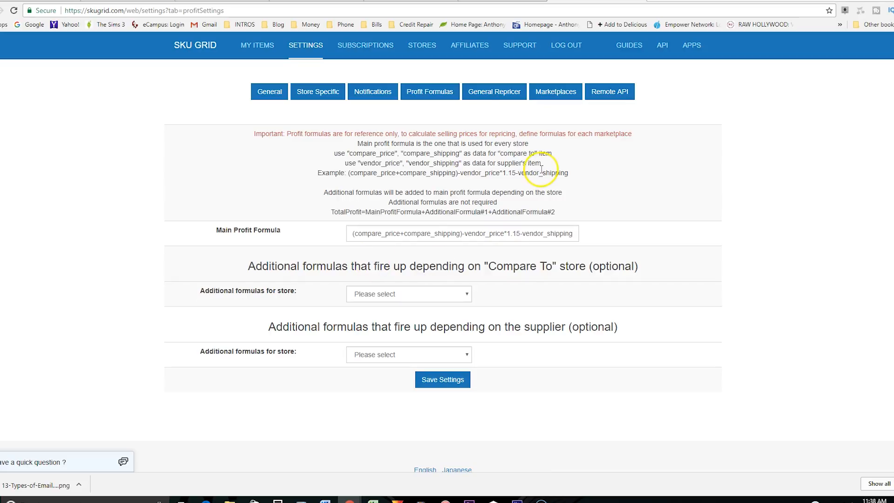
Open the general repricer settings and examine the Safe Repricing and Super Safe Repricing options
click(487, 104)
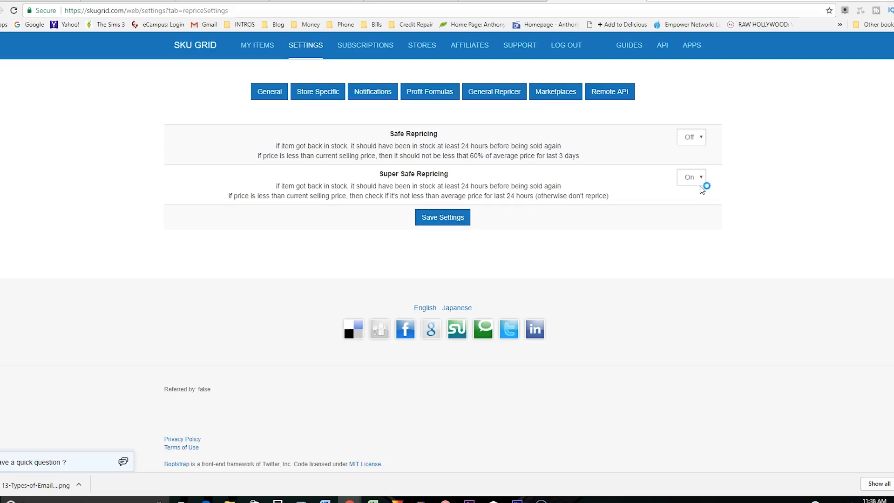
click(758, 141)
Open the US eBay marketplace settings
click(560, 92)
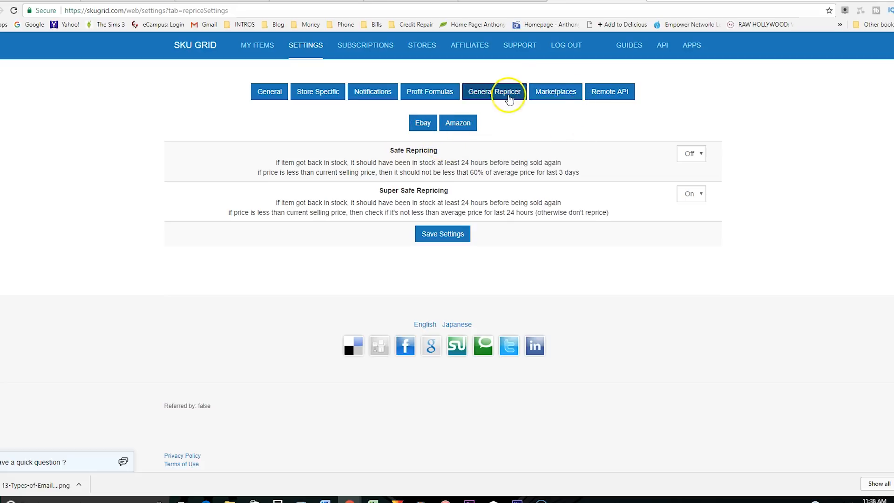
click(423, 122)
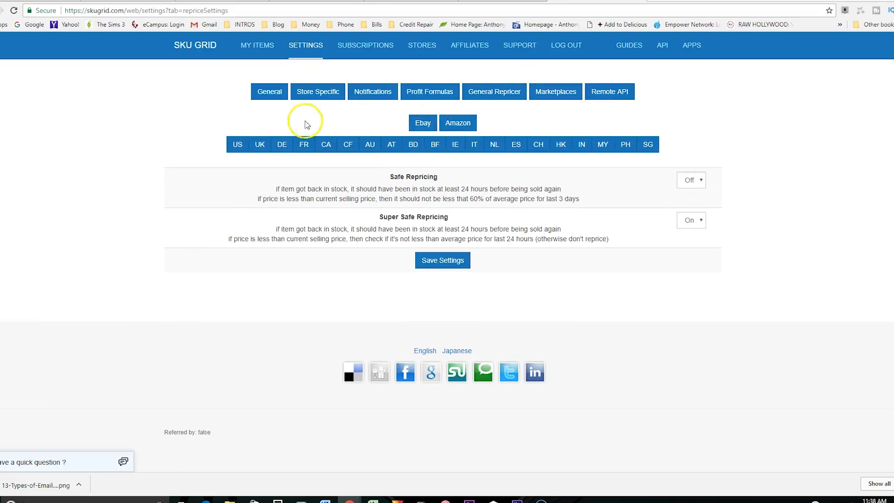
click(238, 144)
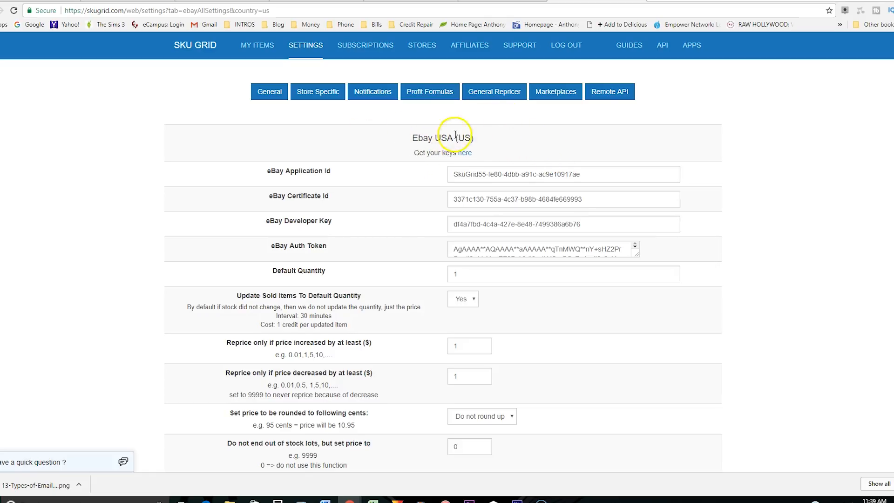
Follow the link for getting eBay keys through to eBay's application access page, and close that page without agreeing
click(467, 157)
click(488, 62)
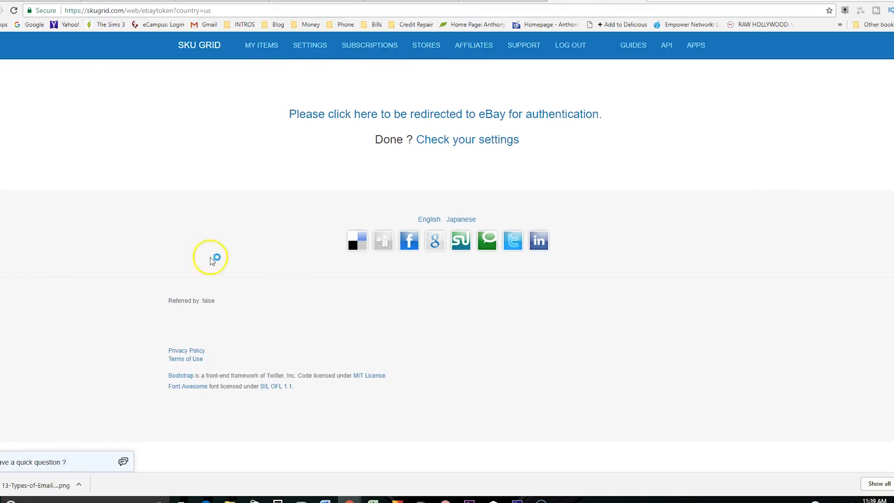
click(339, 117)
click(440, 189)
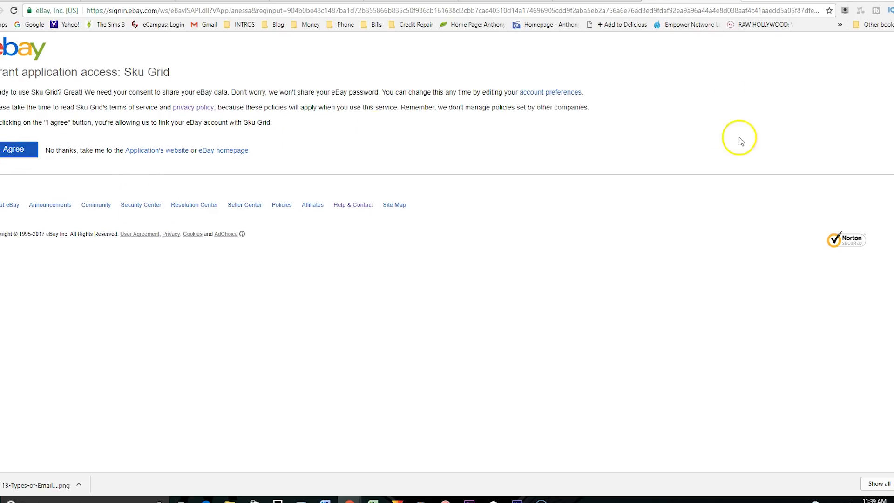
click(732, 2)
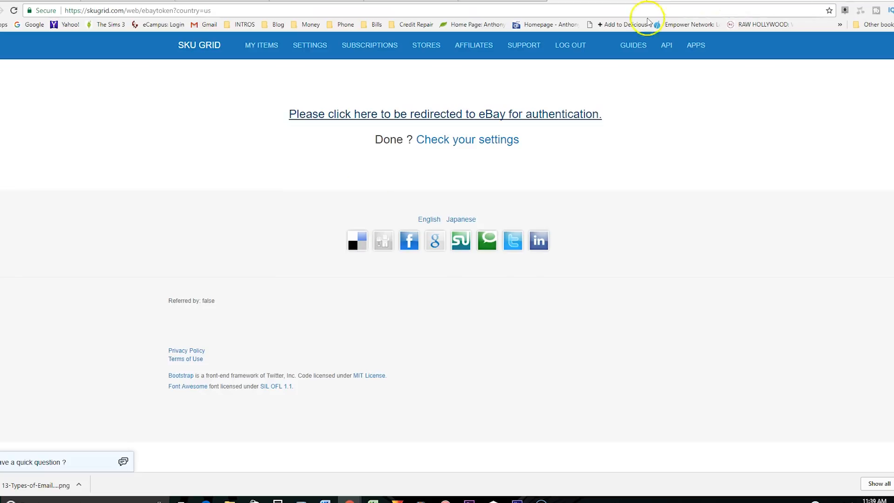
Return from the eBay authentication page to the settings and reopen the US eBay marketplace settings
click(443, 140)
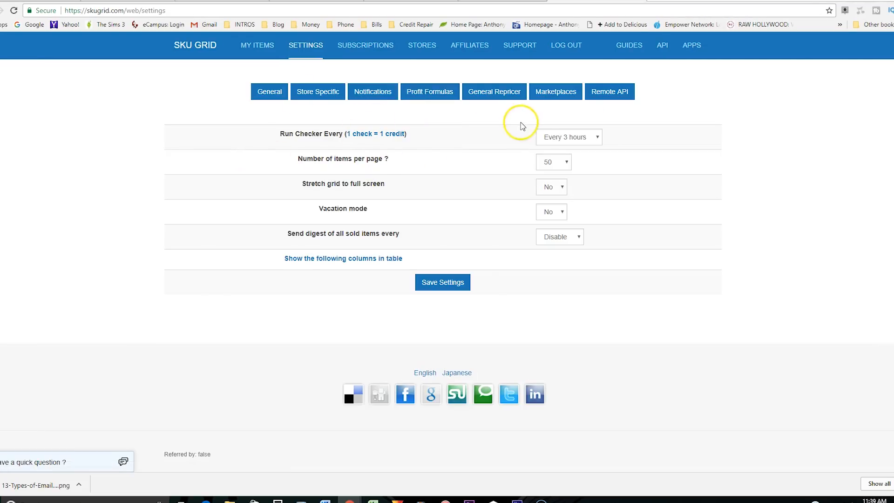
click(552, 93)
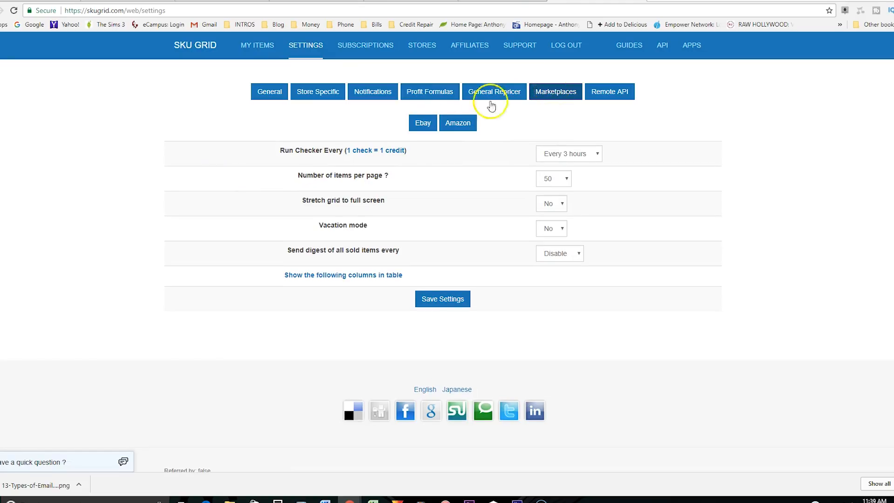
click(423, 122)
click(237, 144)
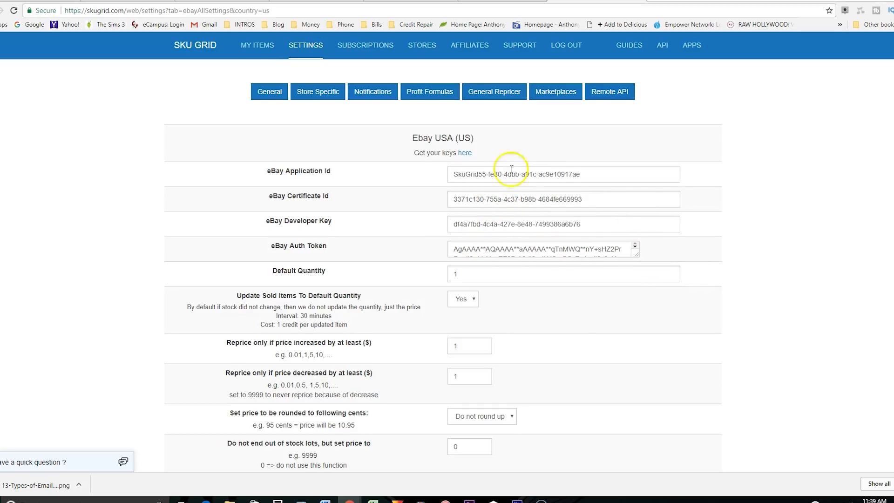
Examine the eBay US options for default quantity, repricing thresholds, price rounding, out-of-stock lots, automatic updates and selling price calculation
scroll(523, 186, down, 2)
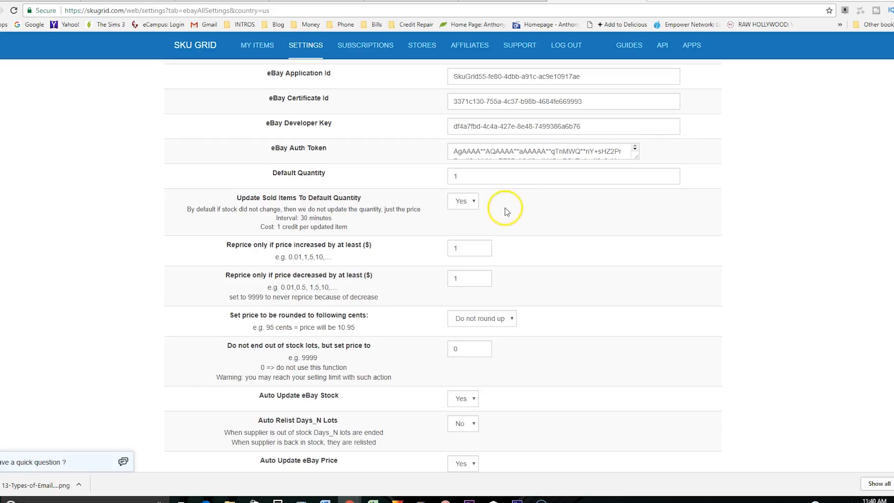
scroll(503, 197, down, 1)
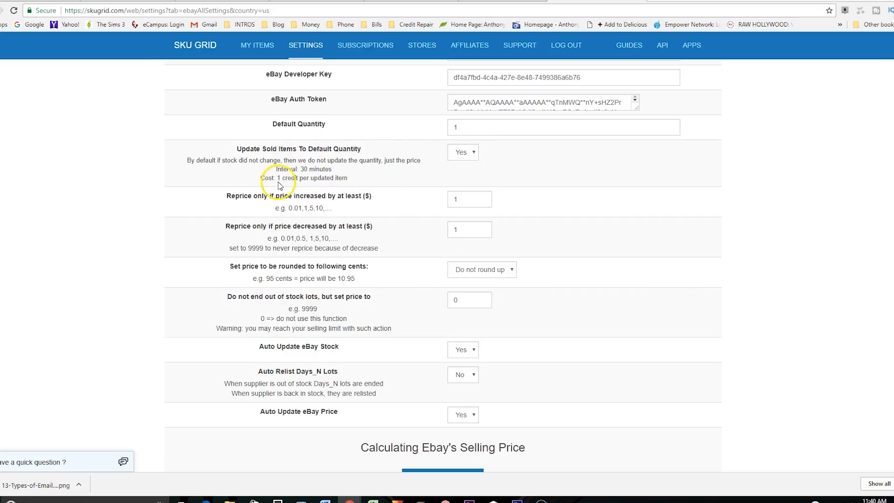
scroll(278, 181, down, 1)
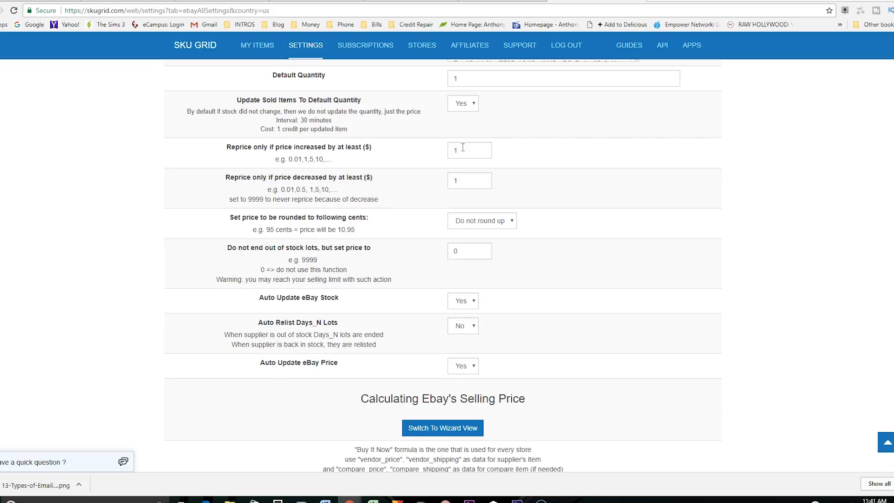
click(533, 153)
scroll(472, 168, down, 1)
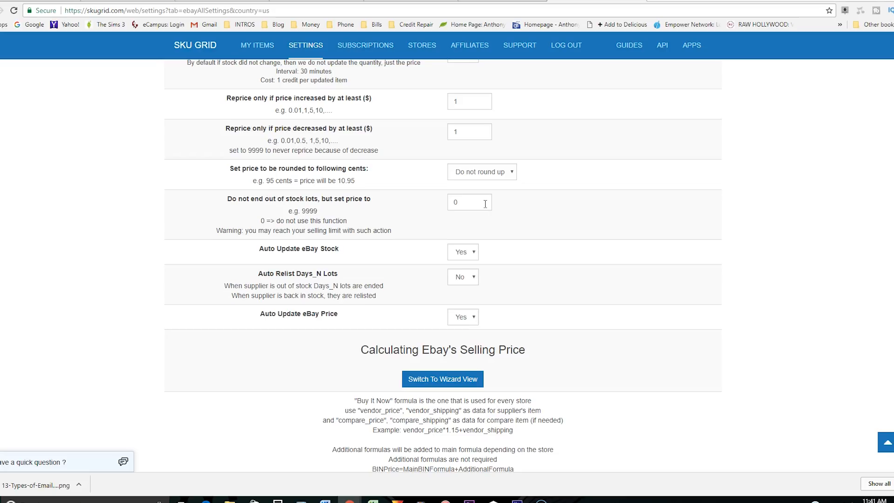
click(441, 206)
scroll(412, 253, down, 2)
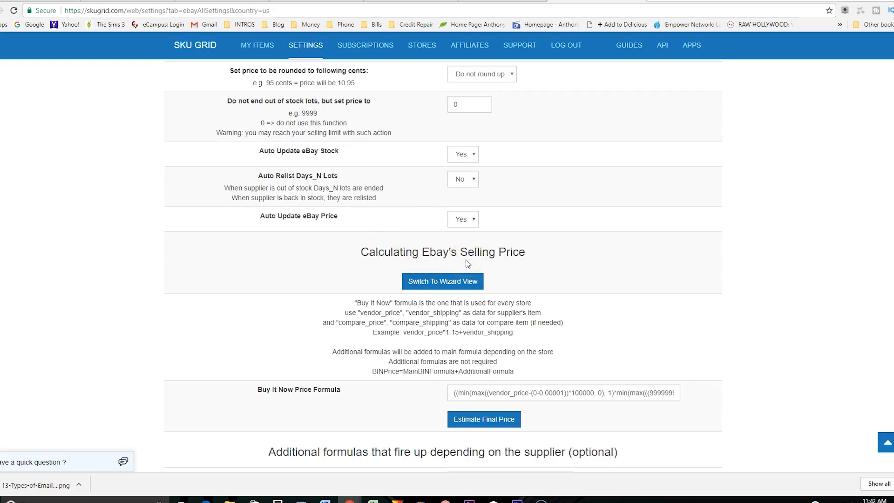
scroll(474, 259, down, 2)
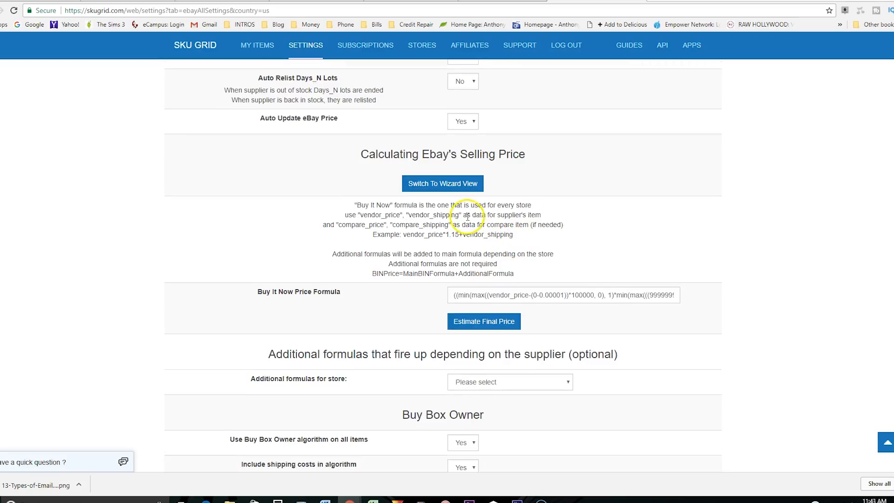
Open the Formula Wizard for eBay's selling price and review the margin, PayPal/Amazon fee, selling fee and supplier shipping fields
click(453, 190)
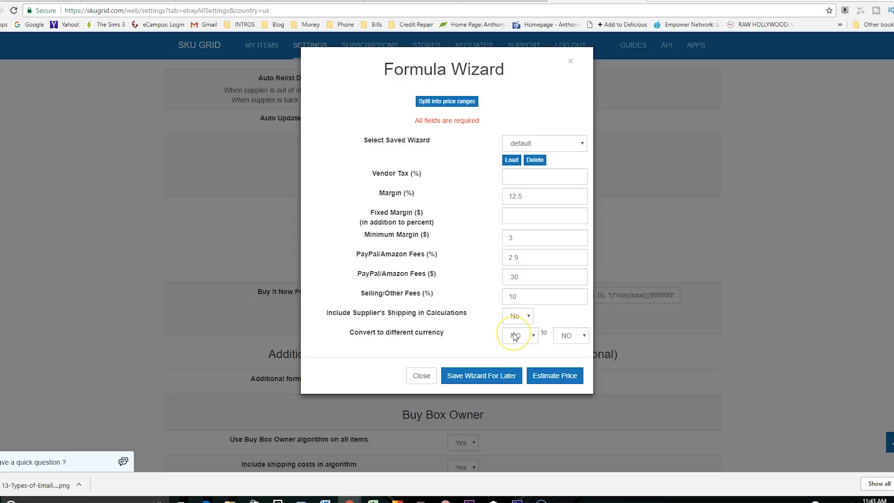
drag(532, 192, 501, 194)
click(526, 196)
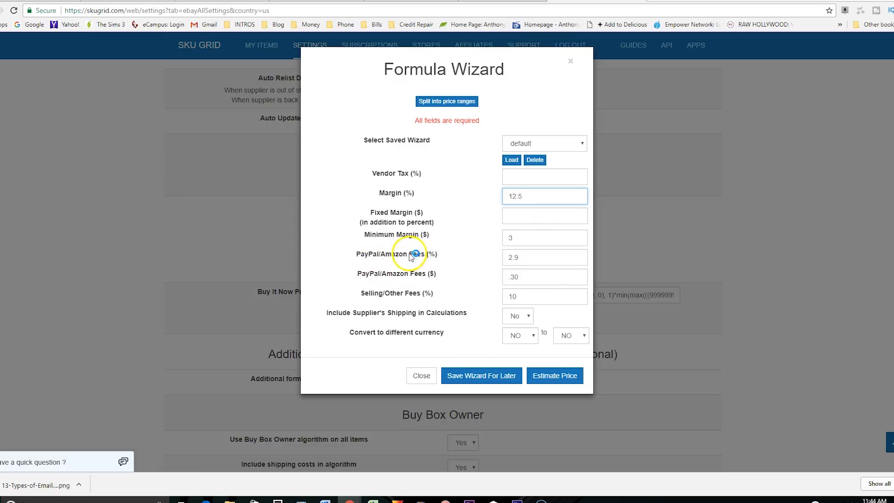
click(529, 255)
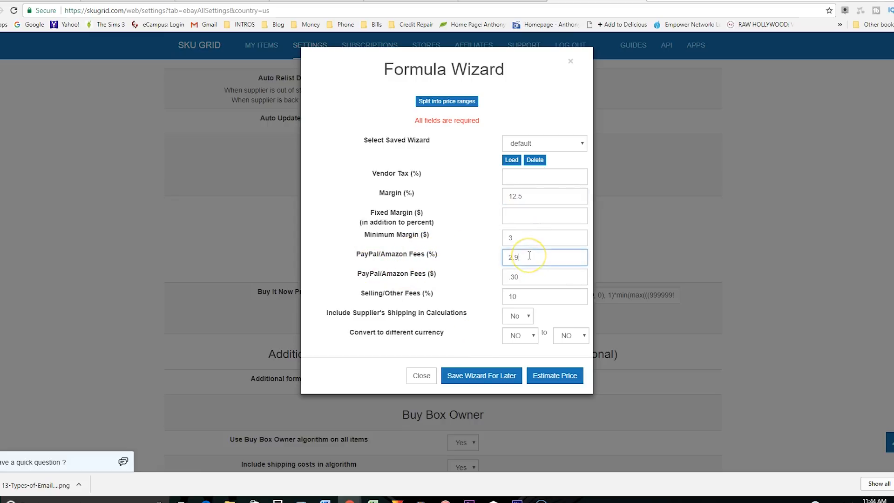
click(538, 256)
click(533, 275)
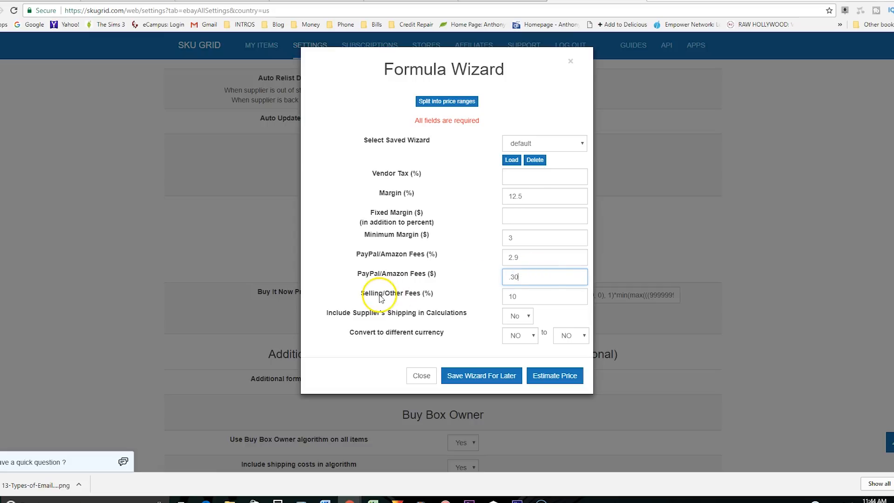
click(515, 296)
text(.)
click(533, 300)
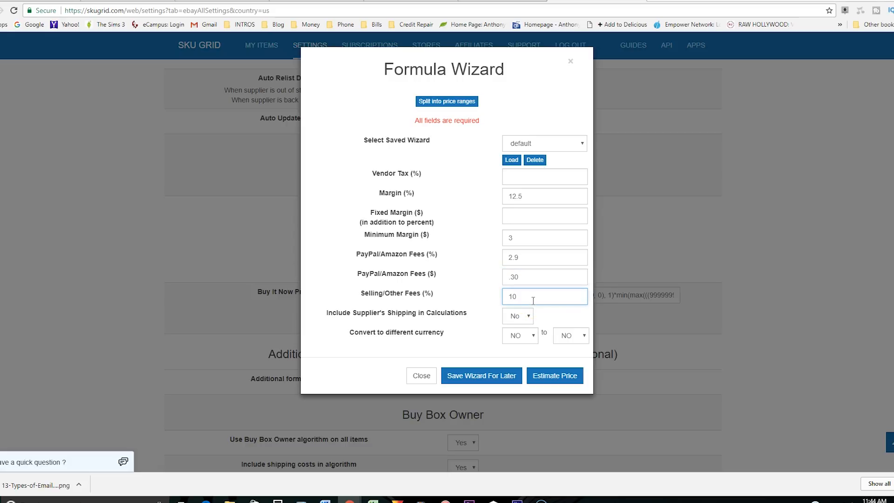
click(513, 318)
Estimate the selling price for an item price of 100, and close the Formula Wizard
click(539, 381)
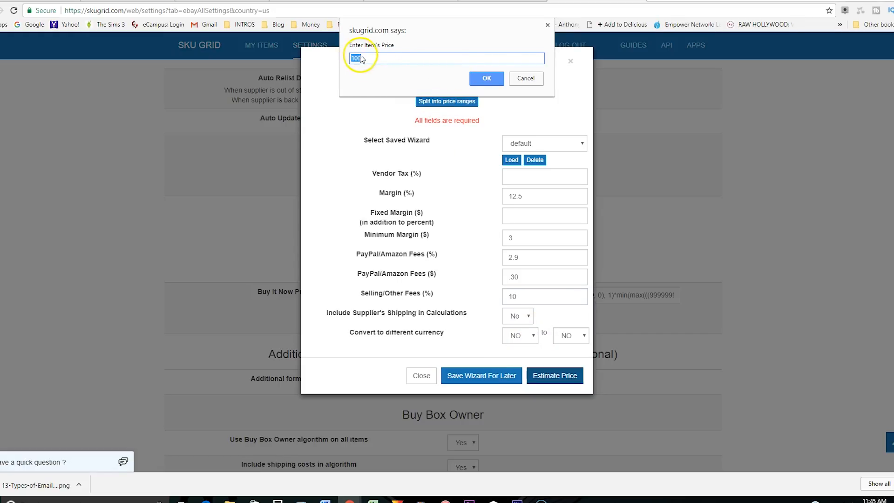
click(494, 76)
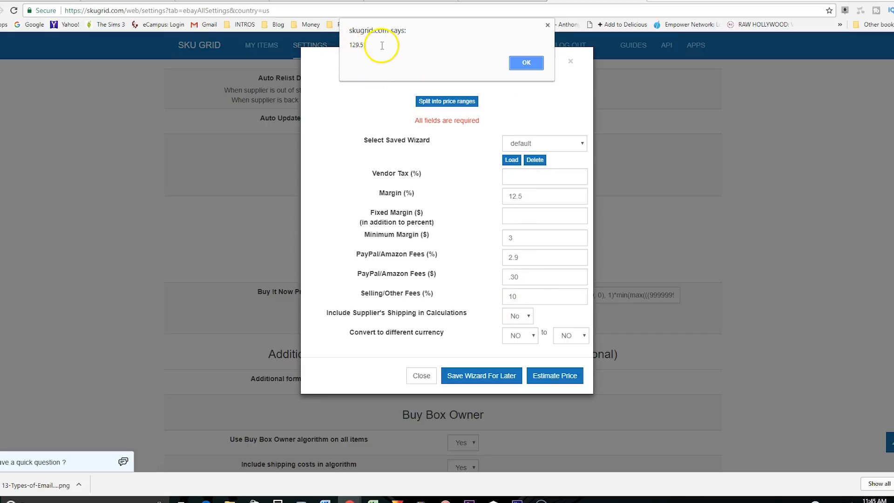
click(527, 63)
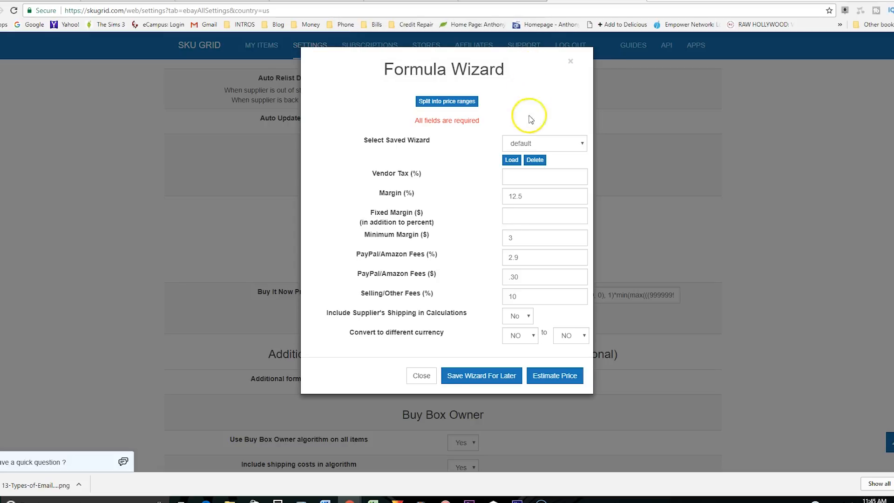
click(427, 377)
scroll(419, 326, down, 3)
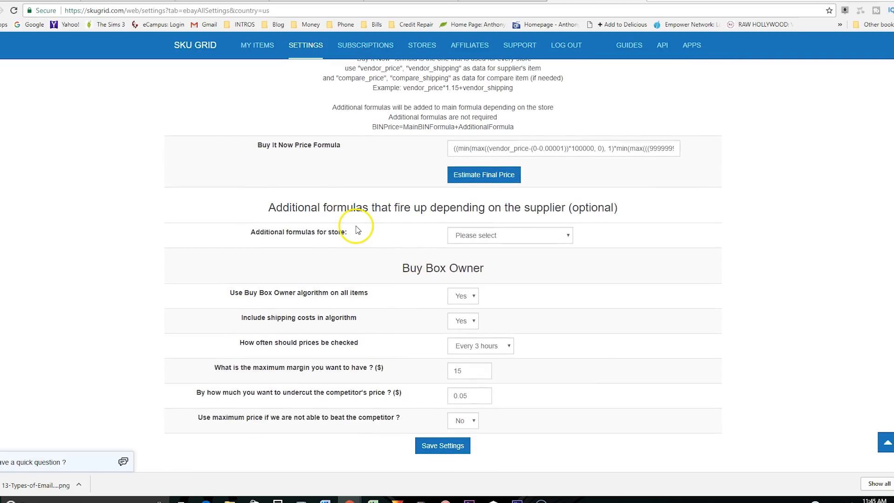
Check the list of stores offered for additional supplier-specific formulas without choosing one
click(480, 235)
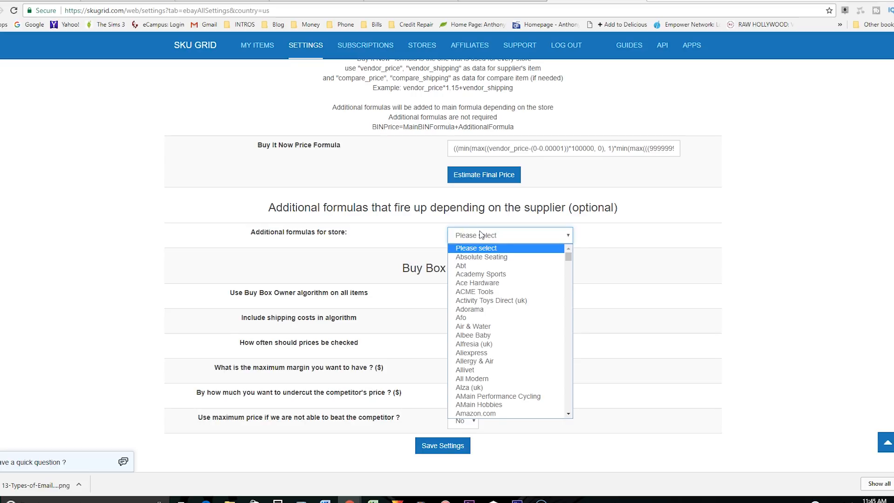
click(481, 235)
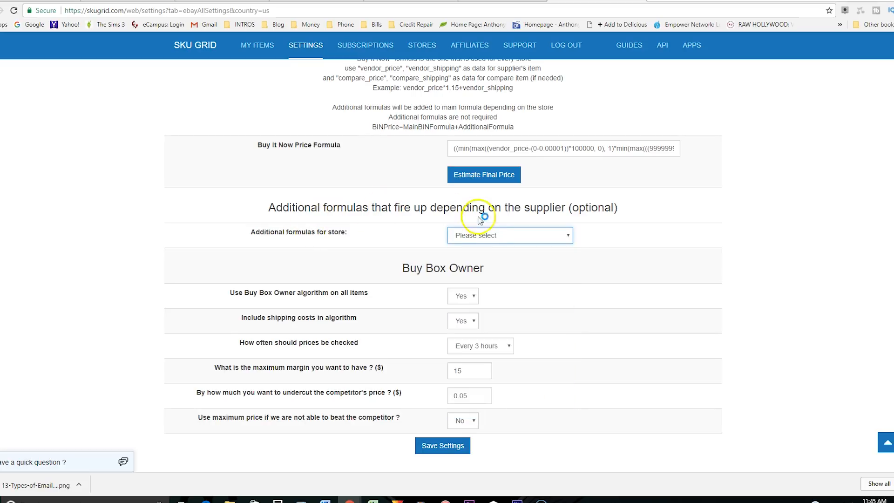
click(492, 238)
click(493, 238)
scroll(377, 264, down, 1)
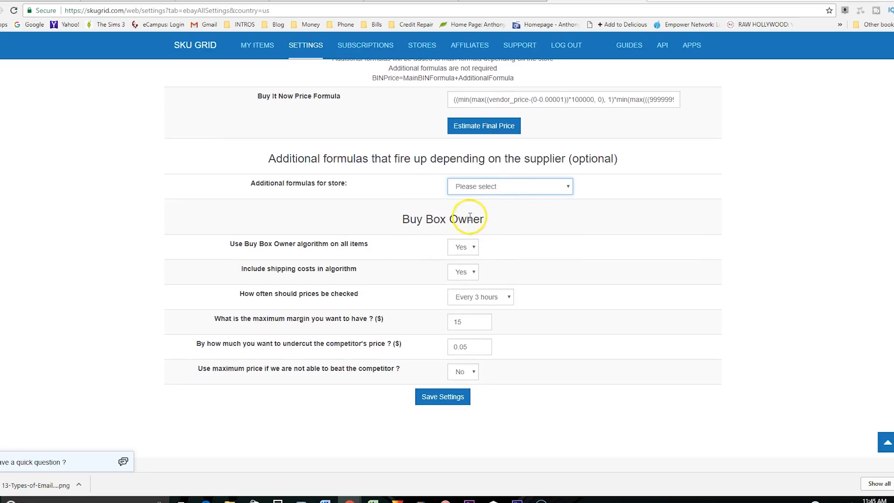
Examine the Buy Box Owner options for algorithm use, shipping costs, price check frequency, maximum margin, undercut amount and maximum price
click(469, 252)
click(469, 252)
click(469, 252)
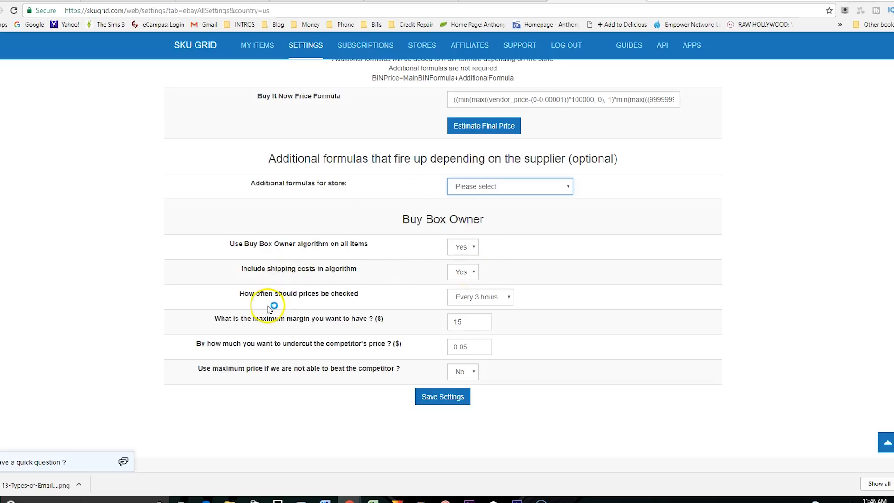
click(476, 299)
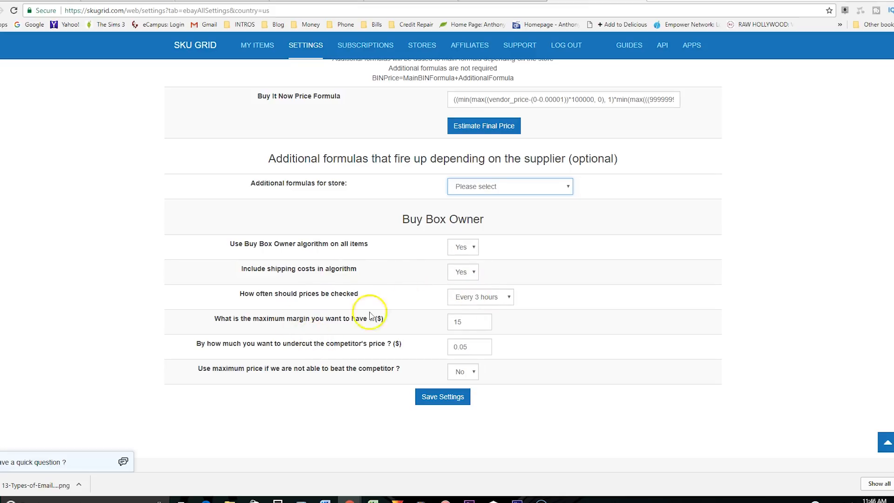
click(423, 326)
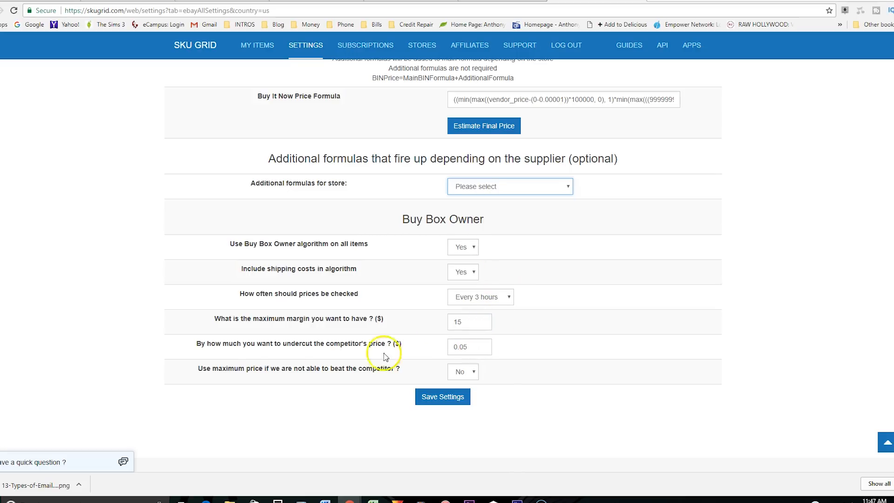
click(471, 372)
click(496, 377)
click(497, 376)
Open the list of monitored items and examine their compare, supplier, price, stock, profit and reprice columns
scroll(512, 363, up, 15)
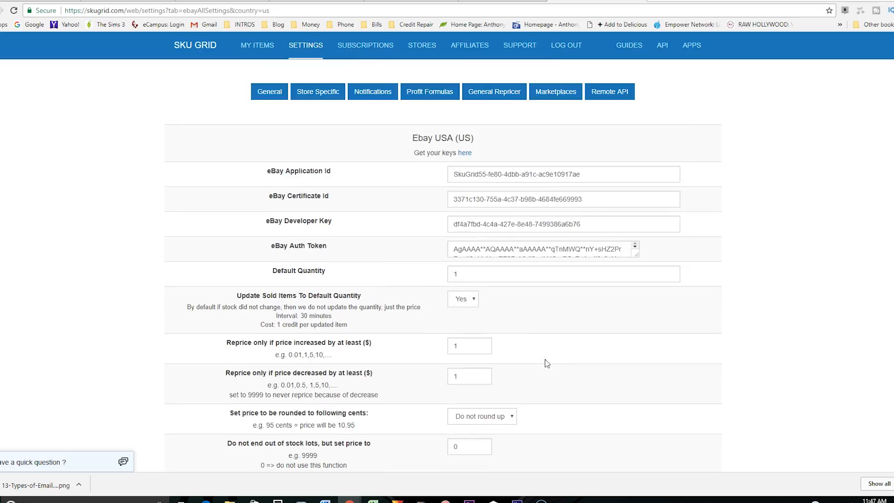
scroll(532, 132, down, 4)
scroll(532, 131, up, 5)
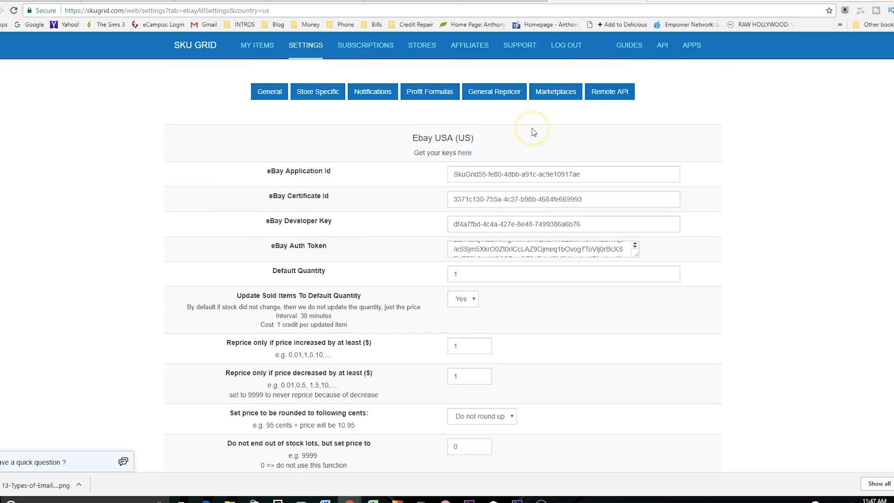
click(266, 49)
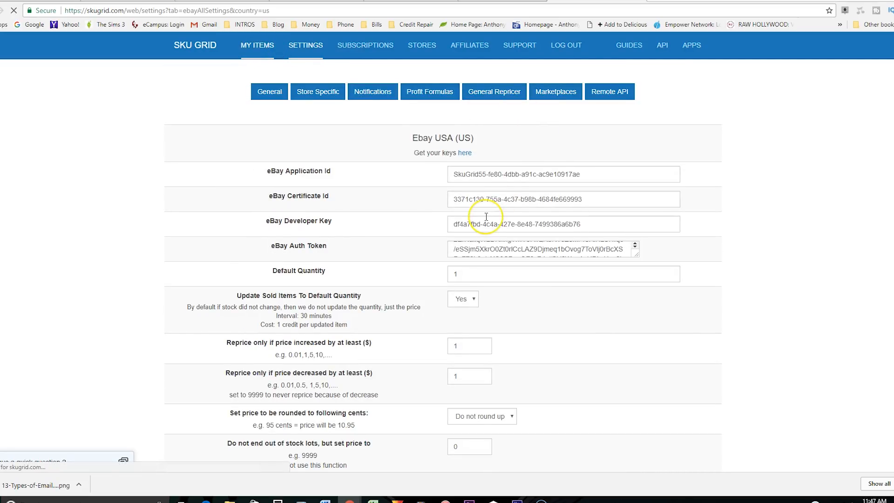
scroll(486, 216, down, 3)
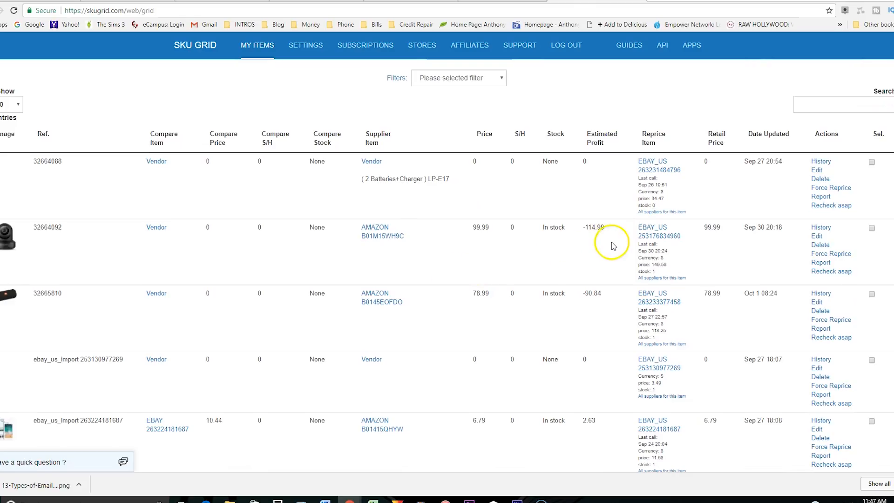
scroll(610, 245, down, 2)
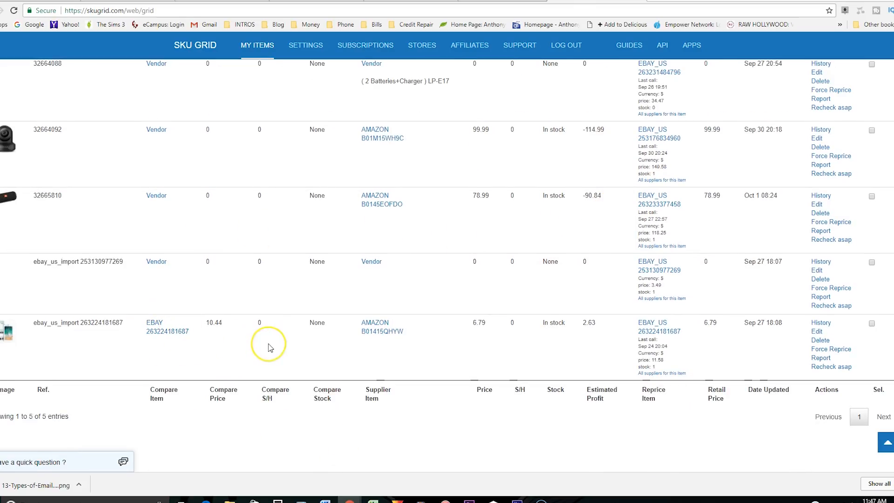
scroll(269, 347, up, 1)
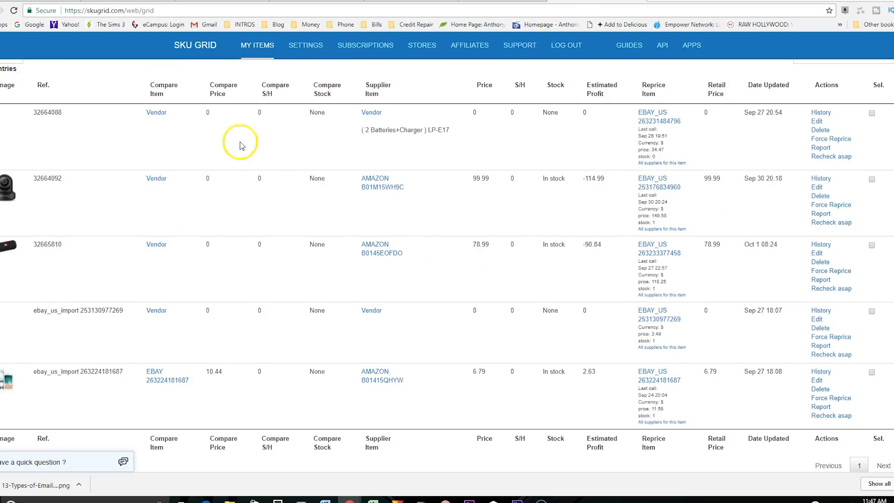
scroll(892, 202, up, 1)
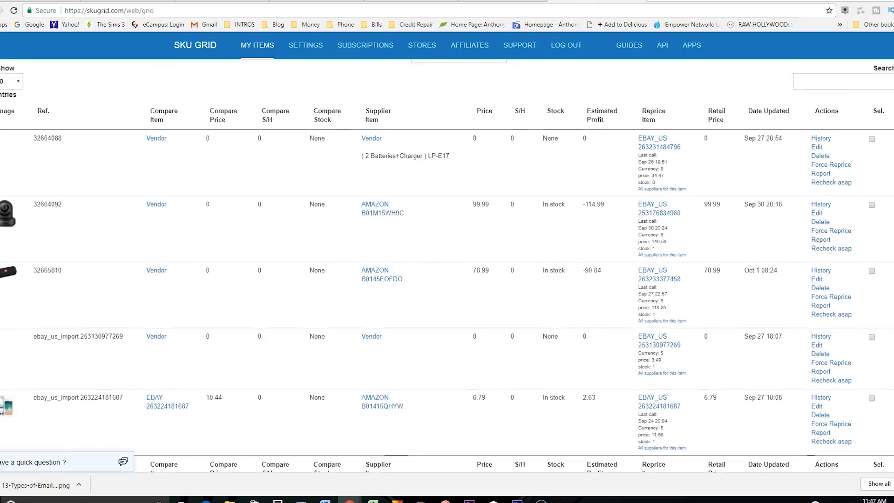
scroll(447, 266, up, 3)
scroll(447, 266, up, 1)
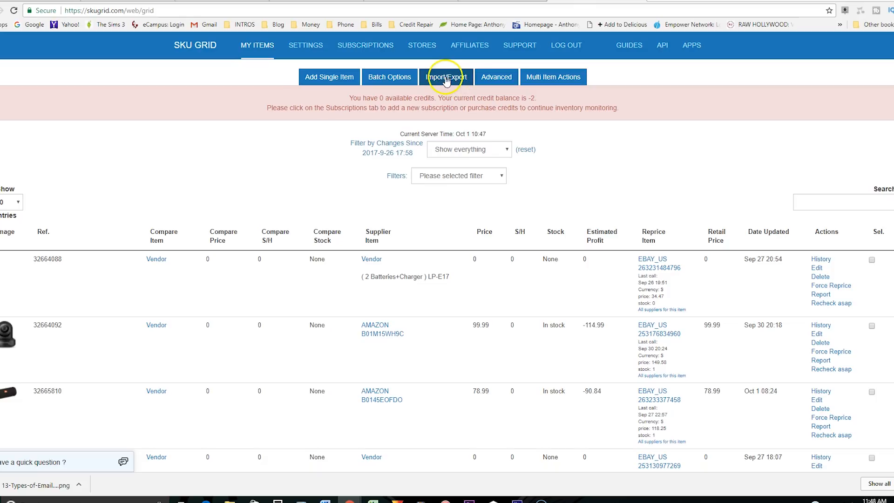
scroll(242, 250, down, 5)
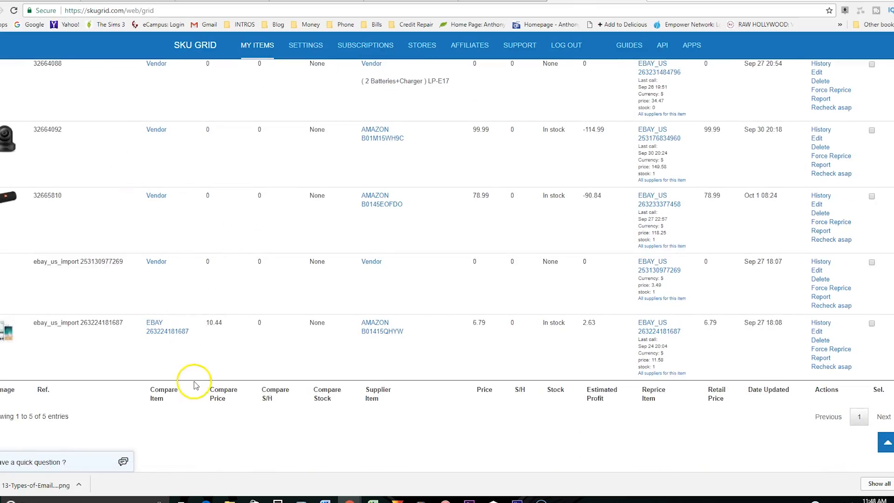
scroll(295, 378, up, 5)
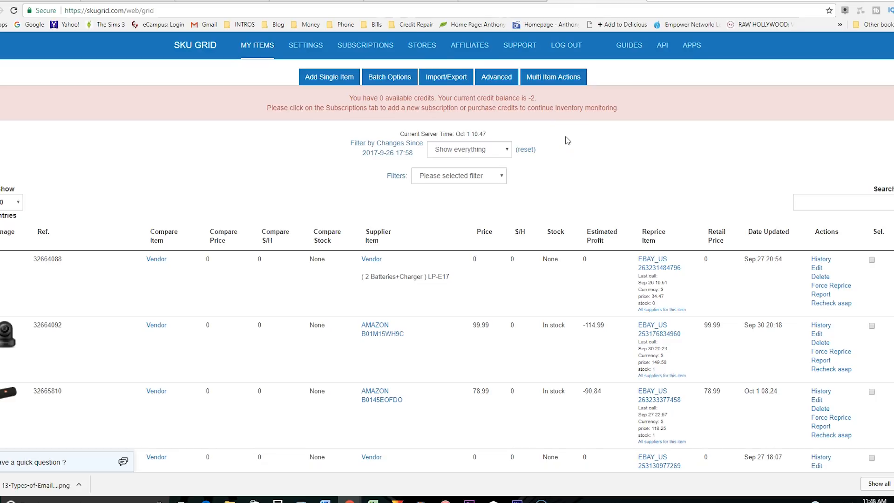
Open the marketplace import options to review the eBay imports by country, and return to the items list
click(451, 82)
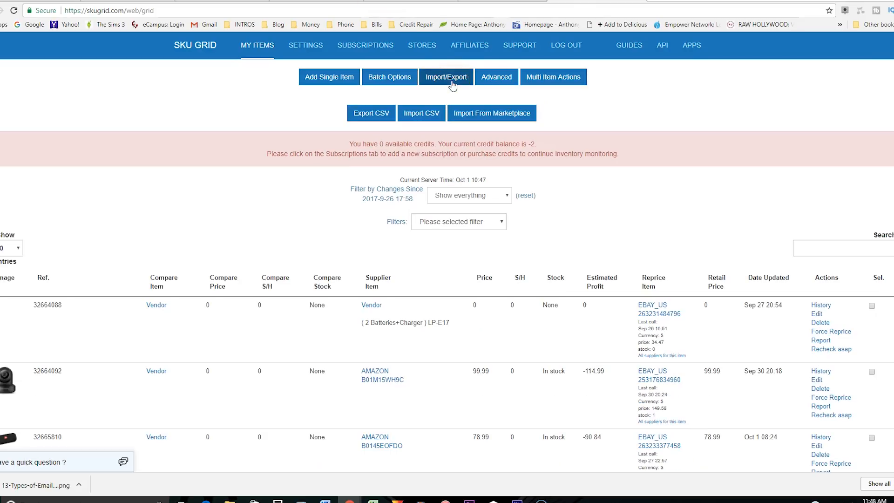
click(504, 114)
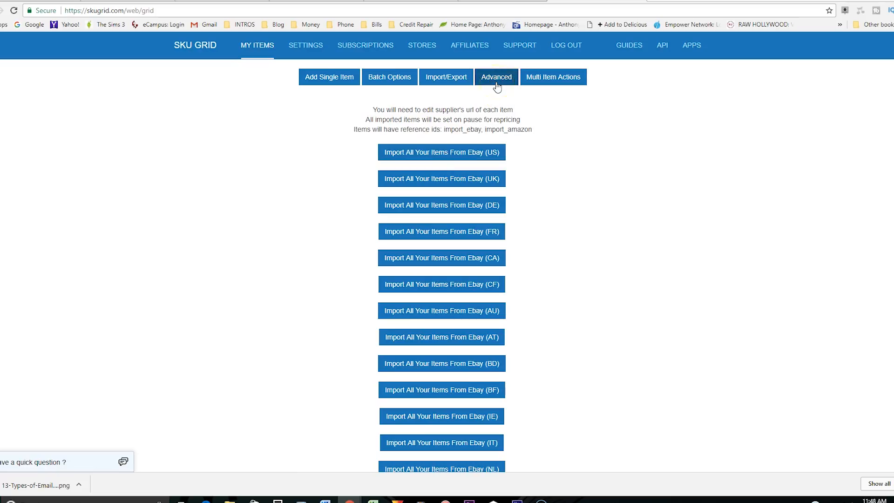
click(251, 47)
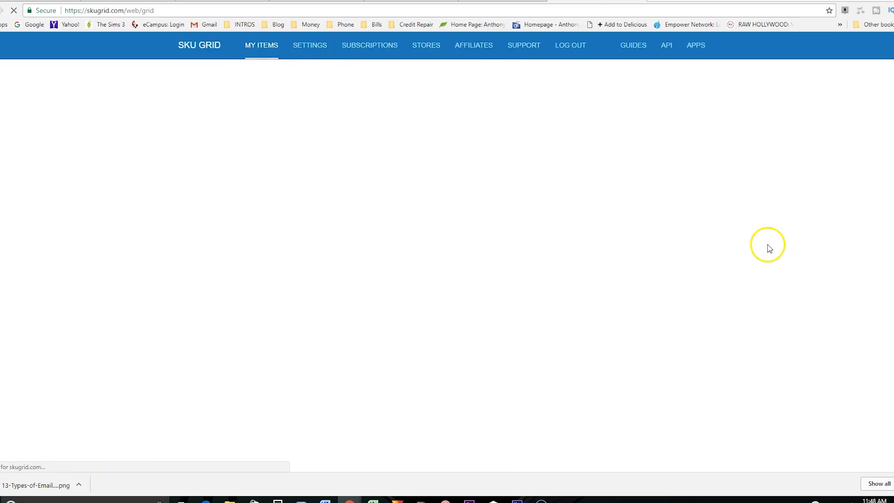
Examine the reference of the eBay-imported item without a supplier and the row details of the security camera item
scroll(532, 161, down, 3)
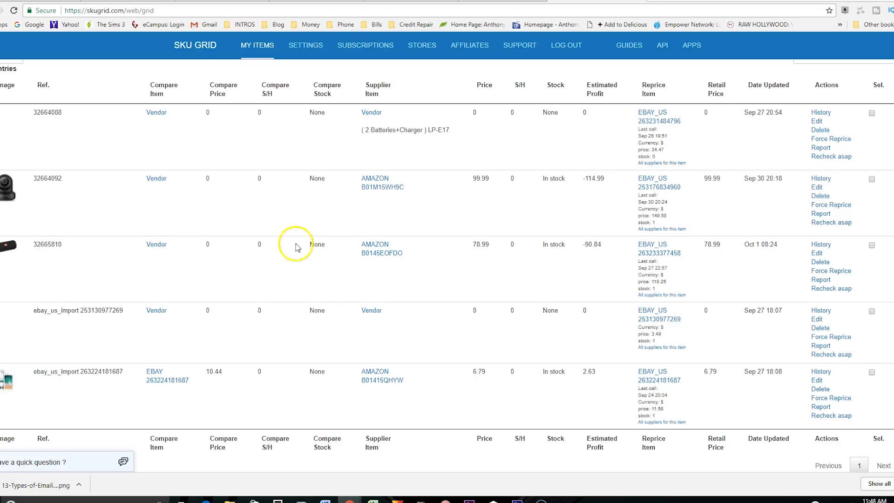
drag(35, 311, 115, 309)
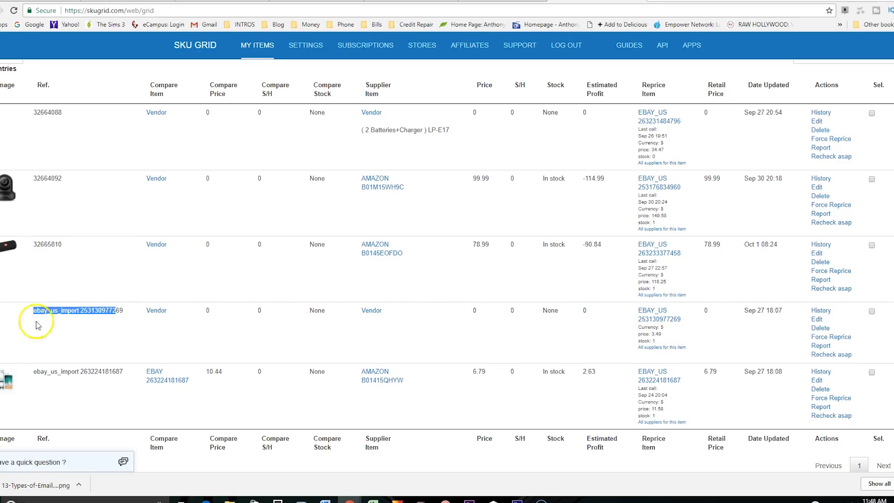
click(551, 243)
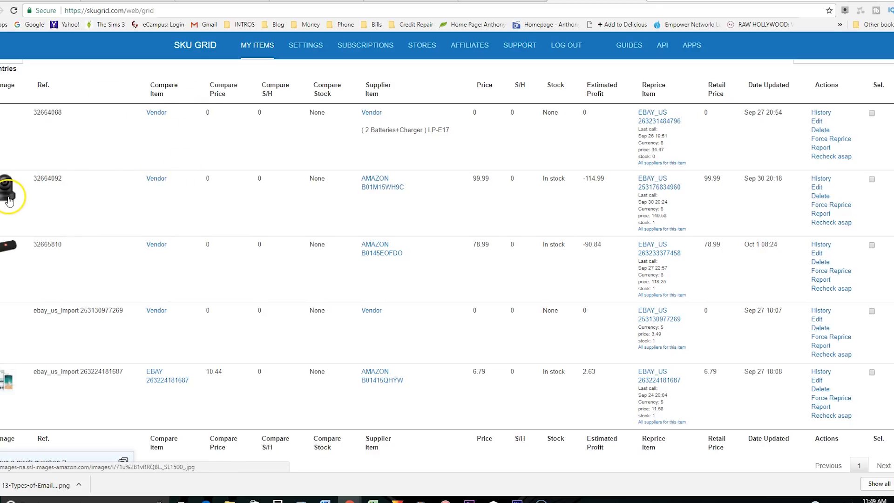
click(163, 177)
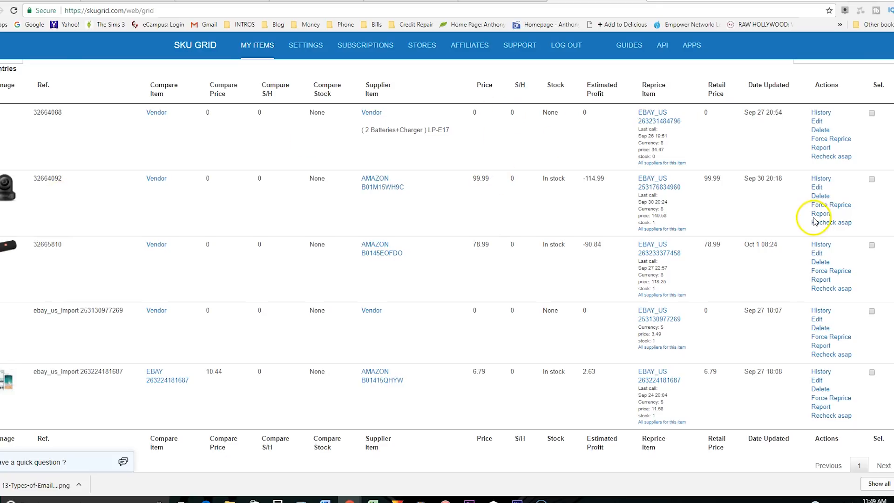
Open the security camera item for editing and review its supplier, comparison, profit formula and repricing fields
click(816, 188)
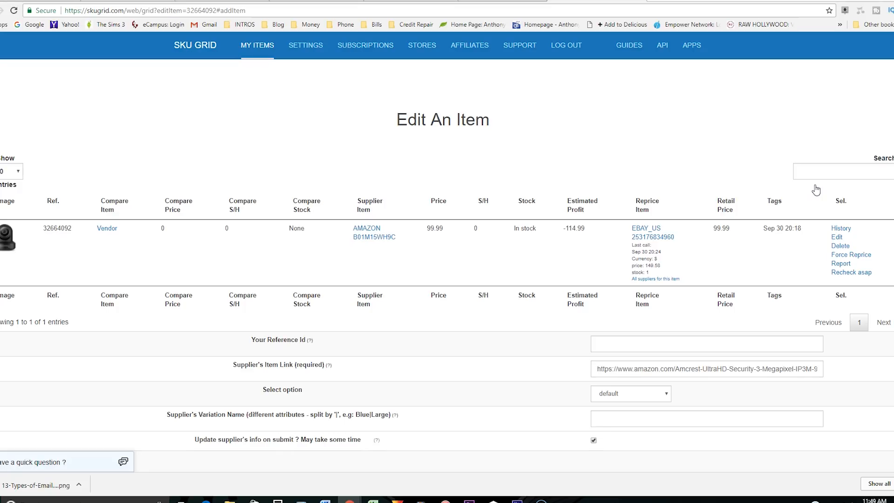
scroll(689, 220, down, 5)
scroll(694, 224, up, 3)
scroll(693, 225, up, 5)
scroll(692, 225, down, 15)
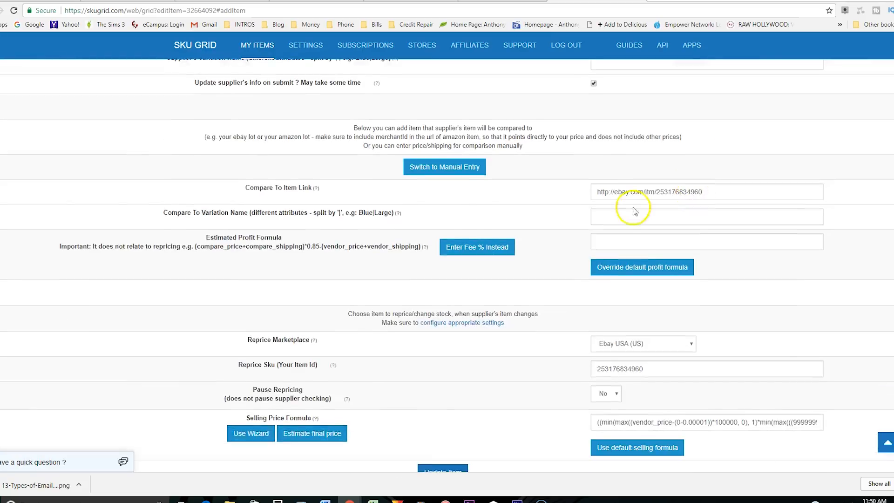
scroll(499, 189, up, 8)
scroll(505, 184, down, 1)
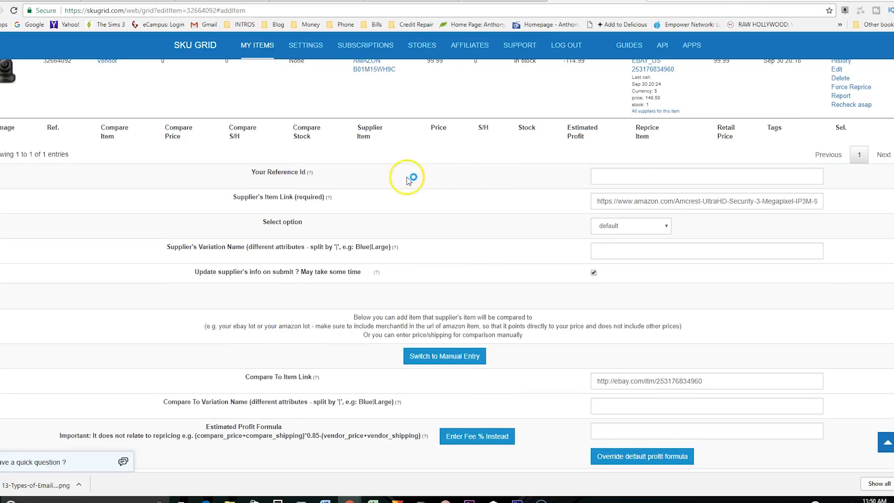
Inspect the camera item's Your Reference Id field alongside the item's summary row
click(633, 176)
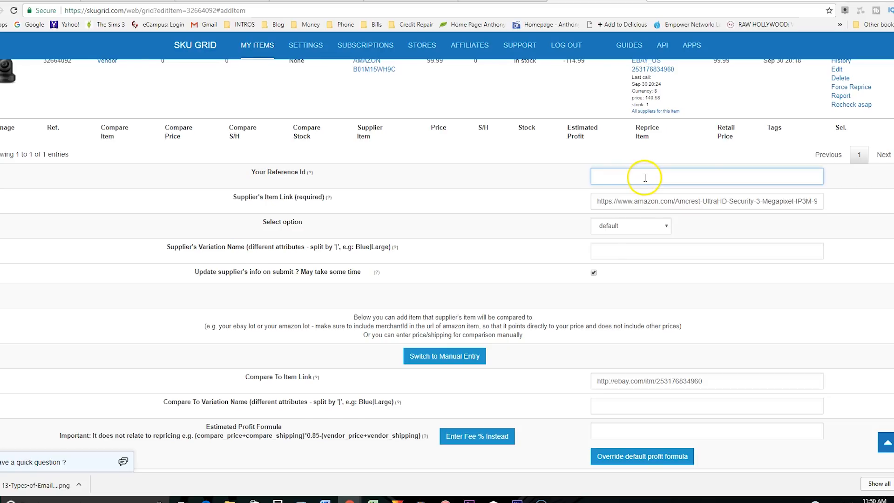
scroll(471, 217, up, 2)
scroll(471, 217, up, 1)
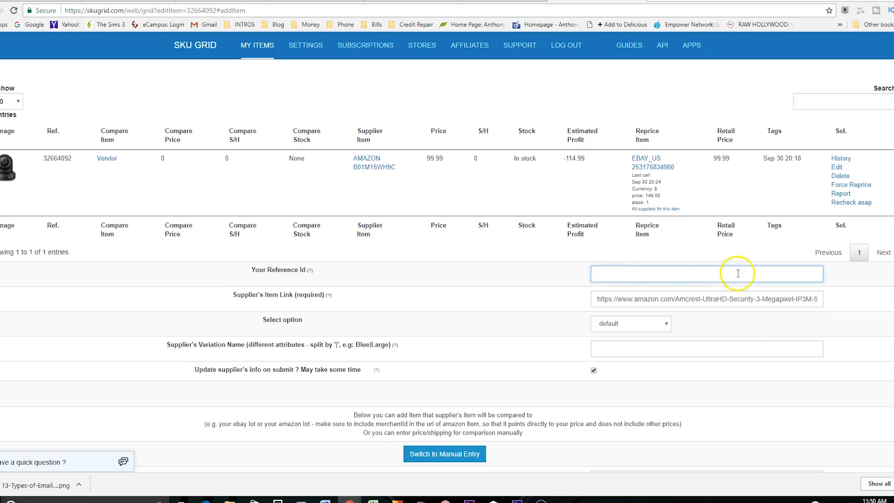
scroll(708, 276, down, 1)
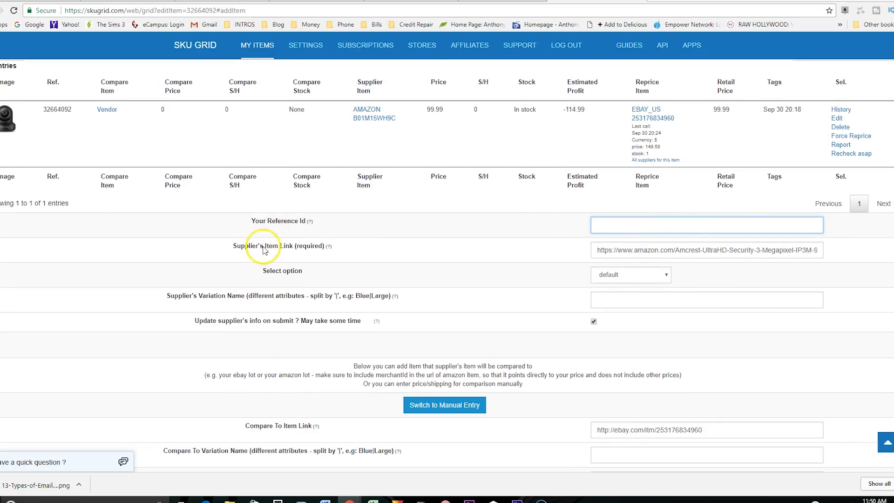
Highlight the camera's supplier item link to inspect the full Amazon URL
click(693, 257)
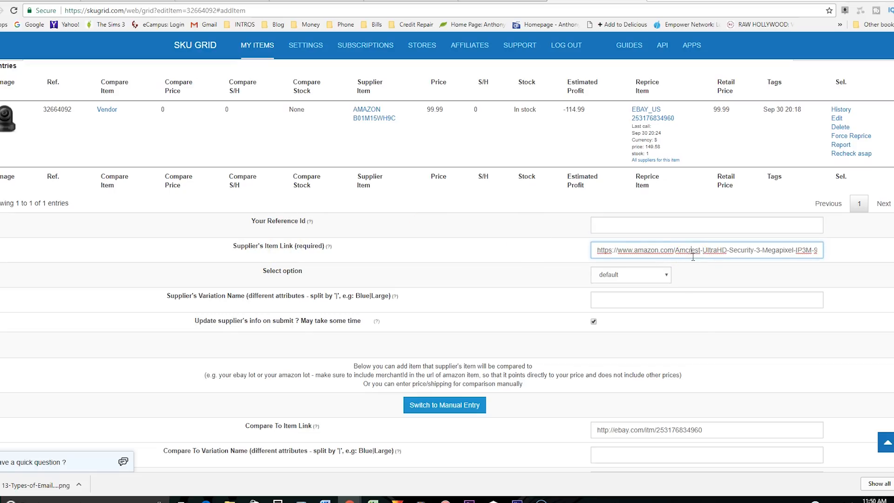
drag(598, 249, 840, 246)
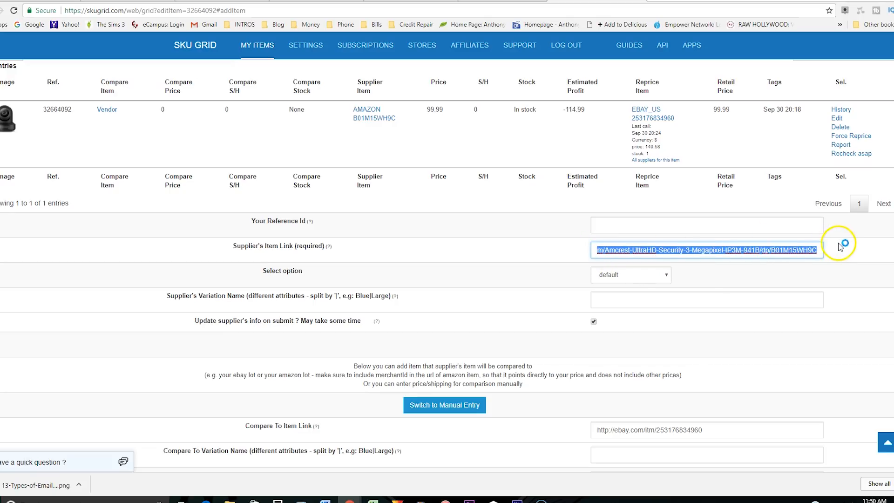
triple_click(780, 251)
click(533, 245)
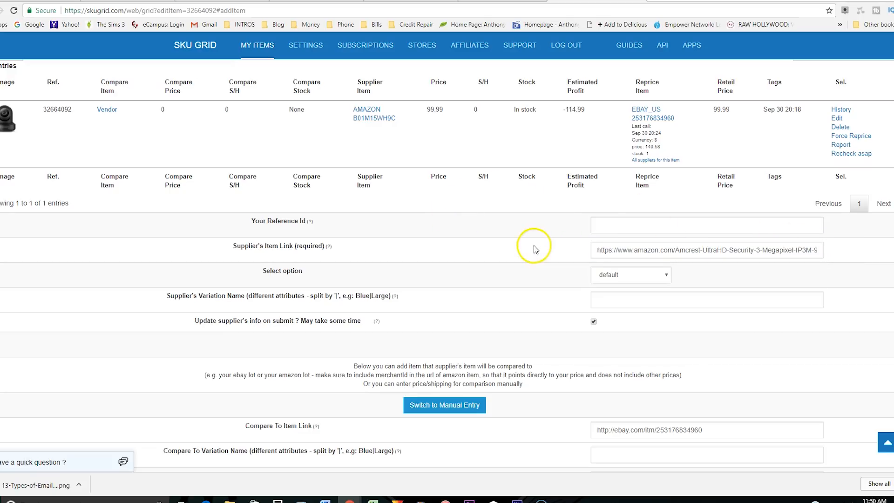
click(770, 252)
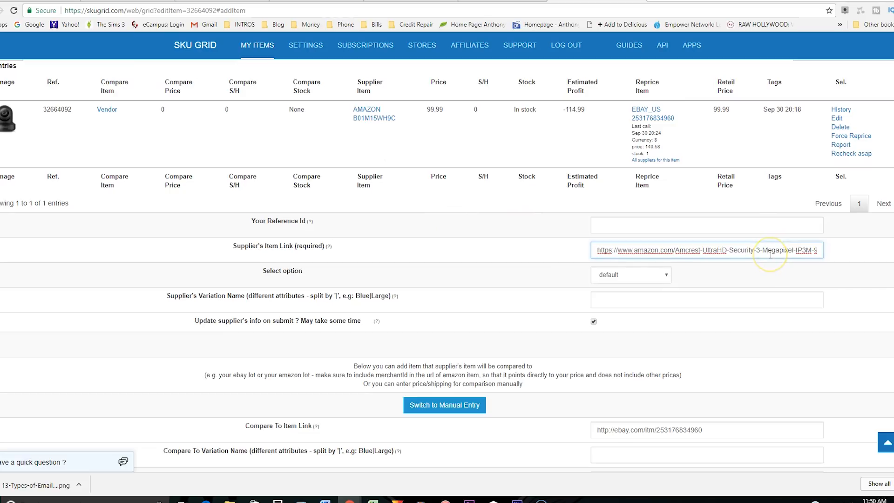
triple_click(771, 252)
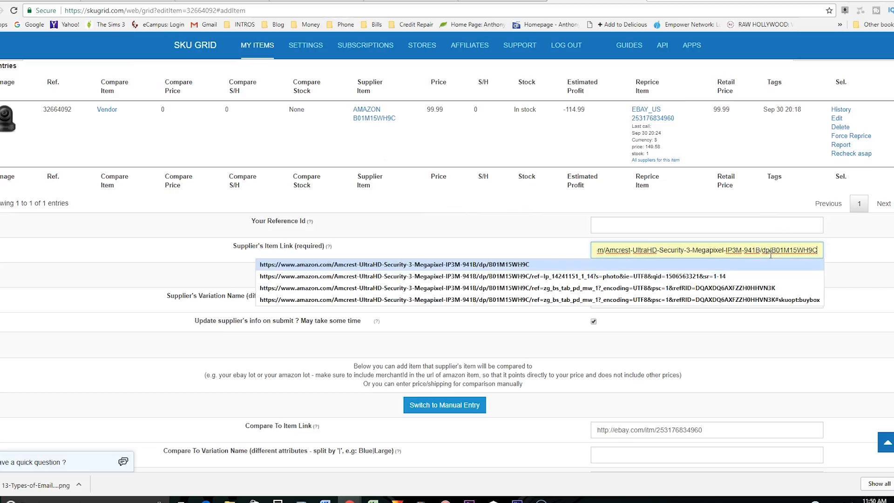
key(Down)
key(Up)
key(Down)
key(Up)
key(Down)
key(Up)
key(Down)
click(515, 265)
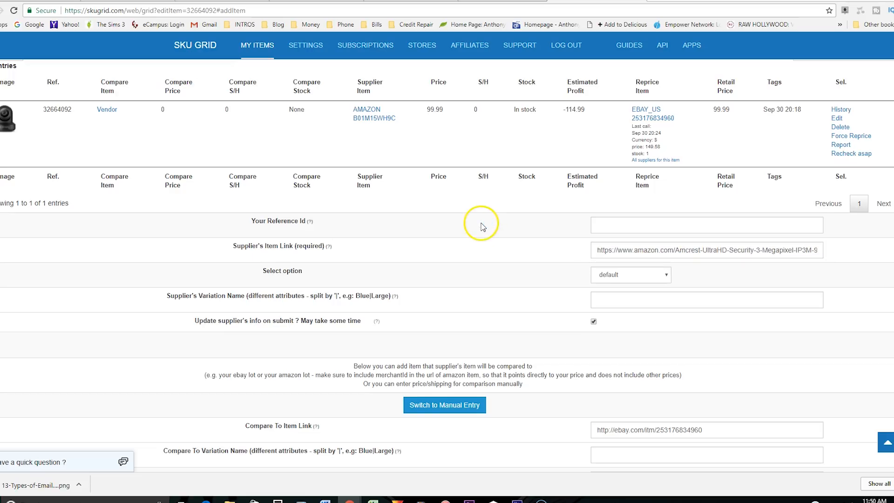
Look through the supplier price choices offered under Select option for the camera item, keeping default
scroll(488, 225, down, 2)
scroll(489, 224, up, 2)
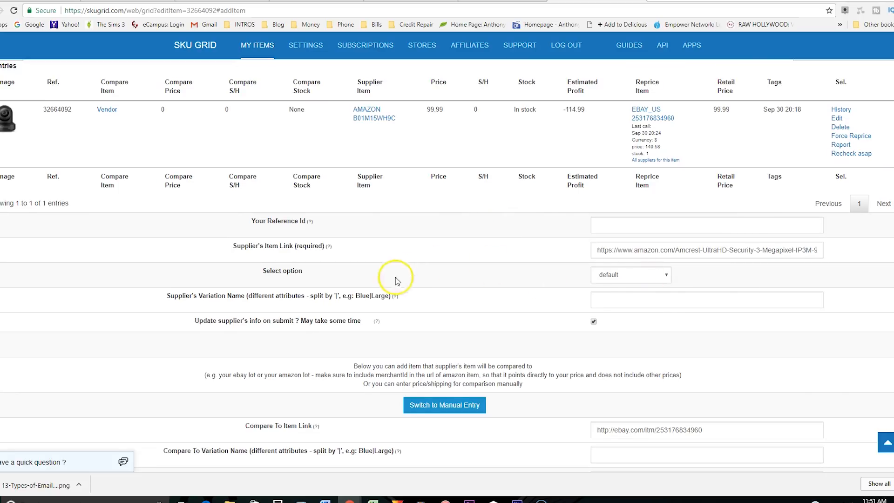
click(613, 280)
click(617, 287)
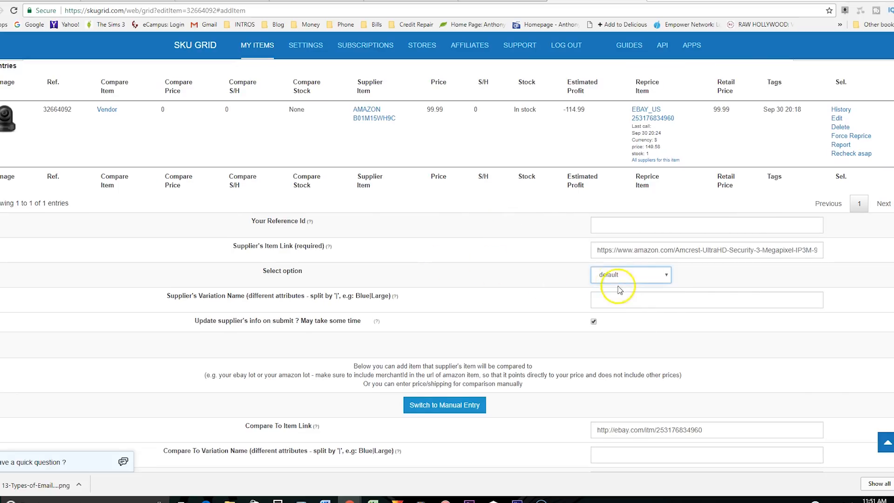
click(623, 277)
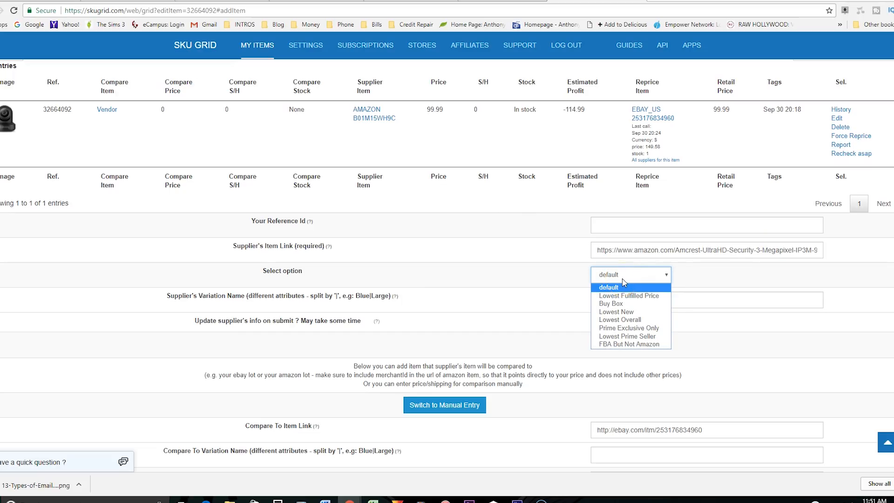
click(622, 278)
click(611, 341)
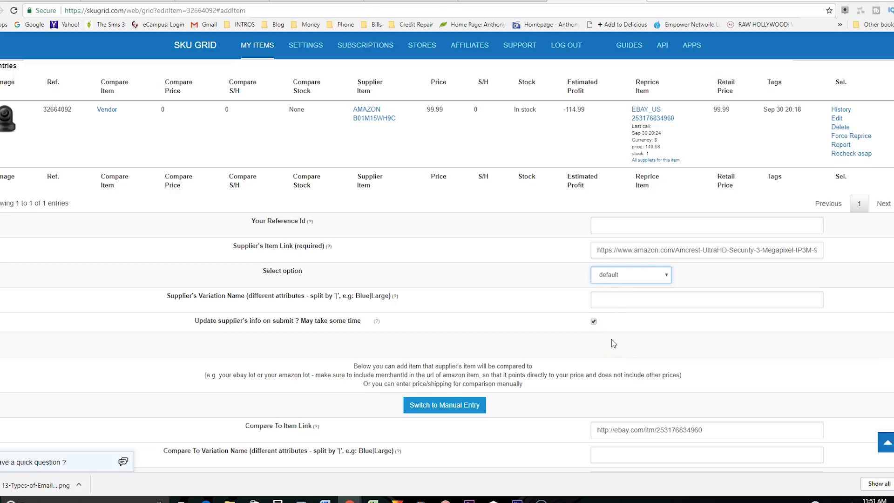
click(594, 322)
Review the camera item's comparison link, estimated profit formula and repricing fields against its summary row
scroll(564, 327, down, 2)
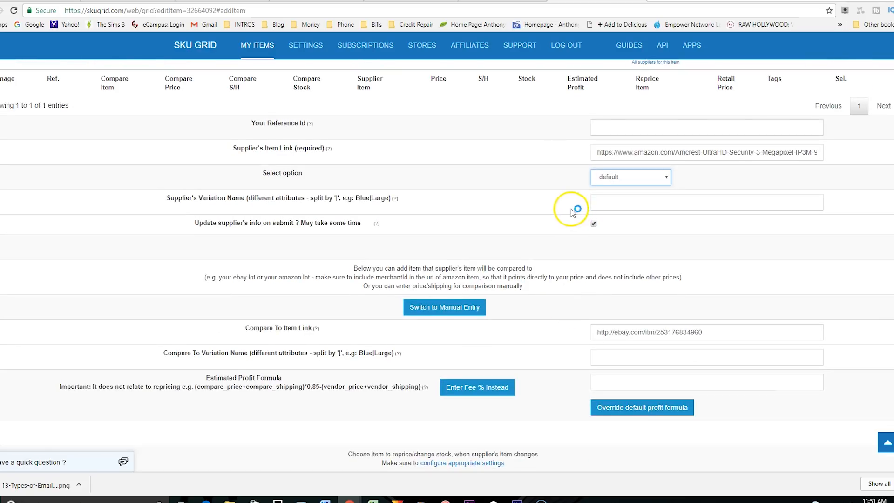
scroll(571, 209, down, 2)
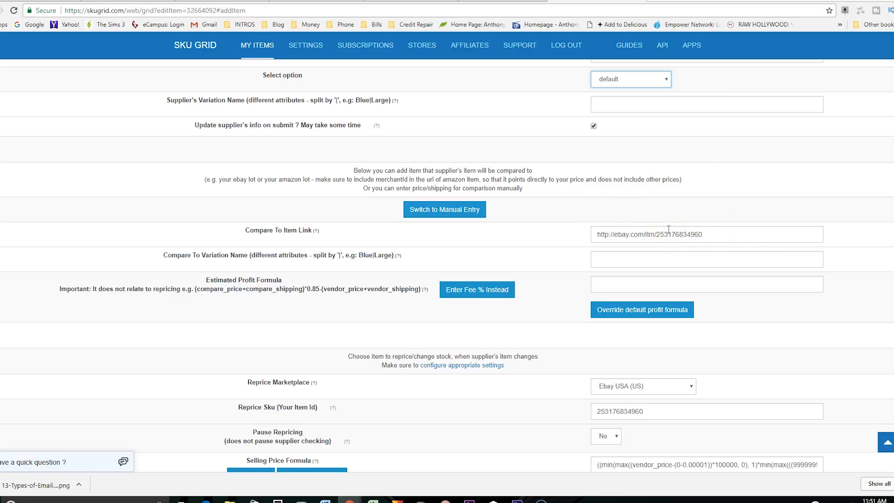
scroll(662, 233, down, 1)
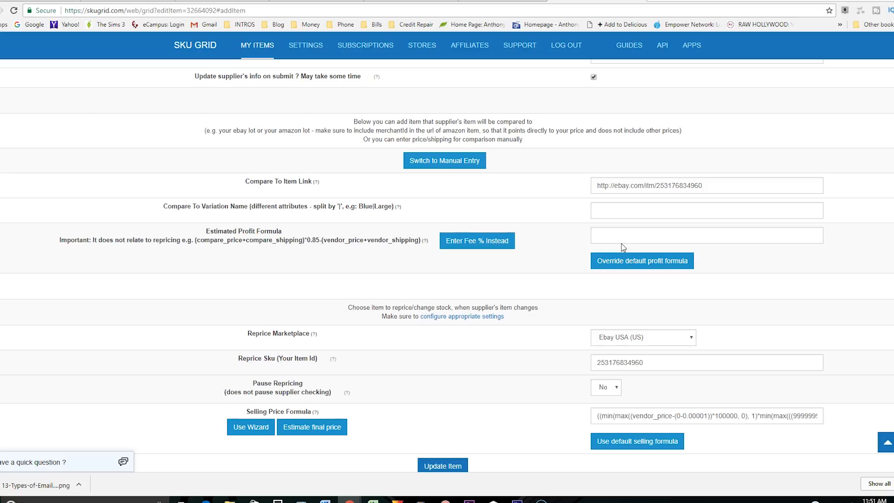
scroll(622, 246, down, 2)
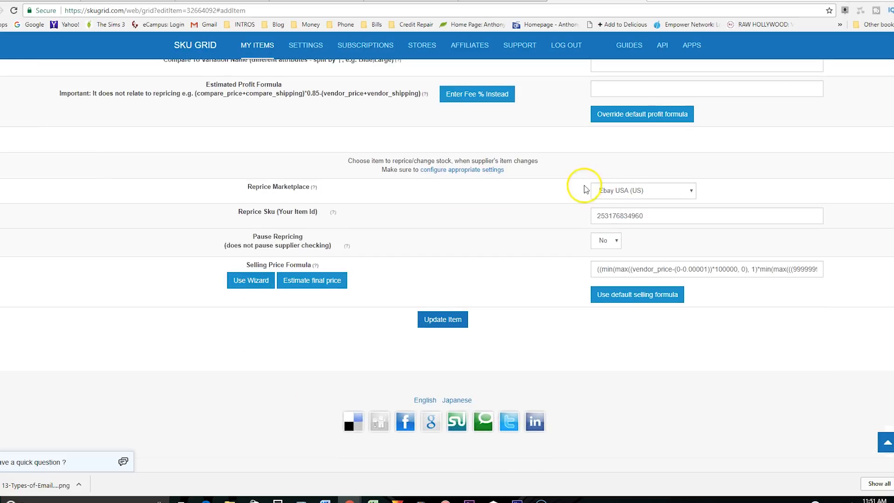
scroll(598, 184, up, 6)
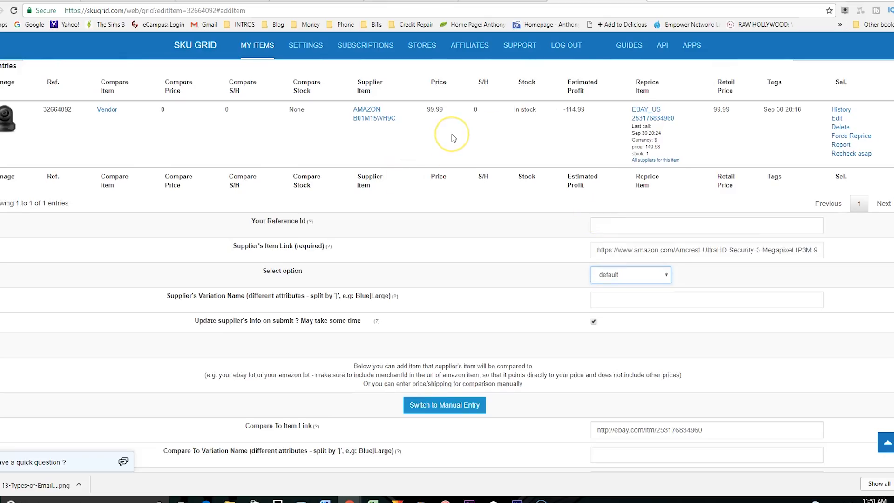
scroll(464, 139, down, 3)
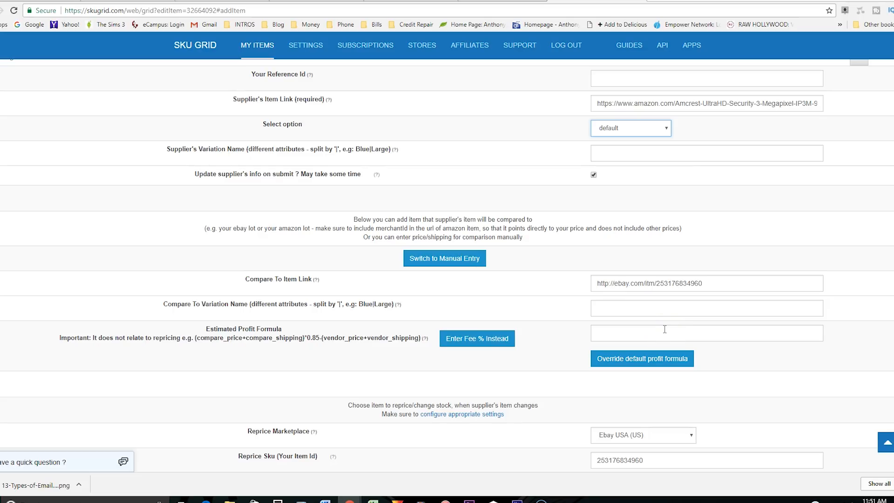
click(658, 253)
scroll(658, 369, down, 4)
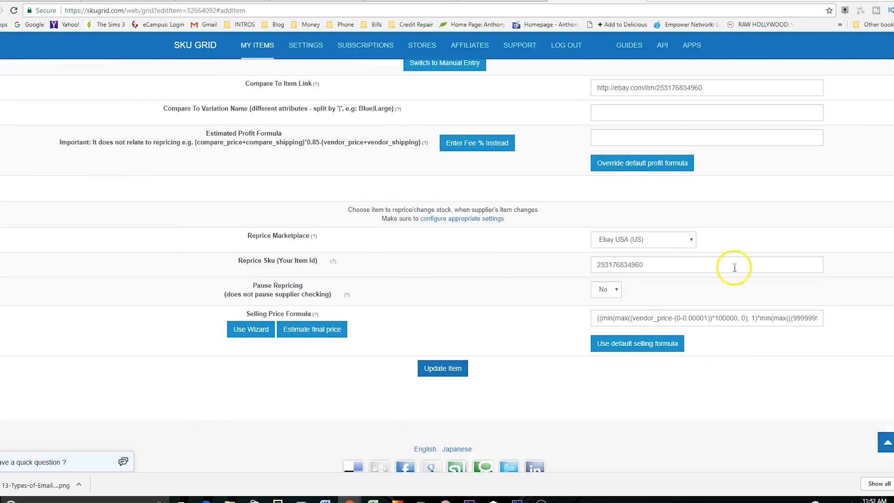
Inspect the Reprice Marketplace and Pause Repricing choices, keeping Ebay USA (US) and No
click(648, 238)
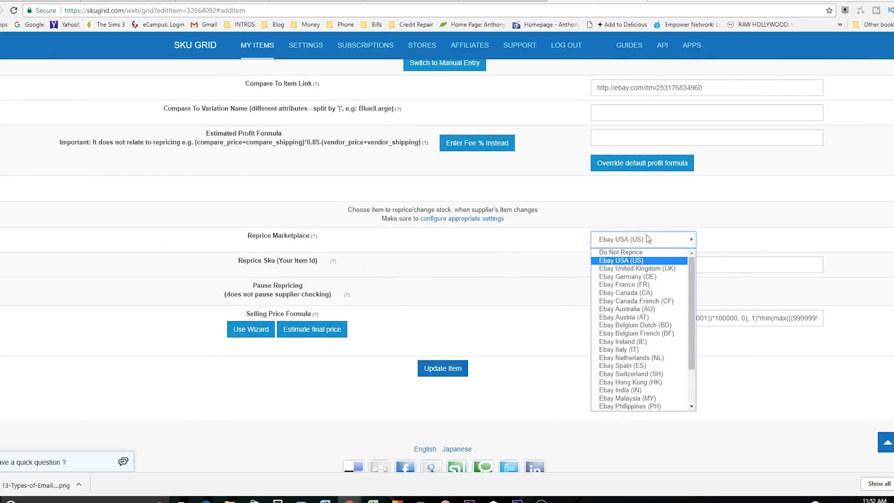
click(648, 239)
click(651, 239)
click(651, 242)
click(649, 240)
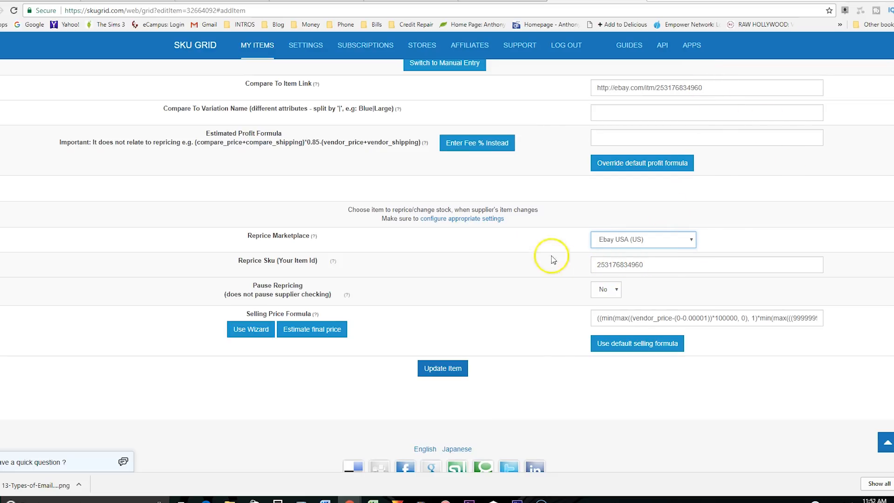
click(613, 289)
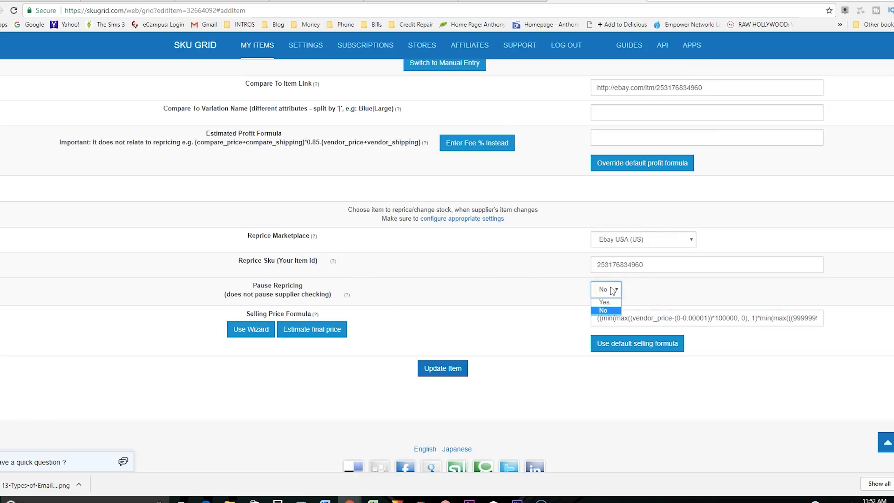
click(613, 289)
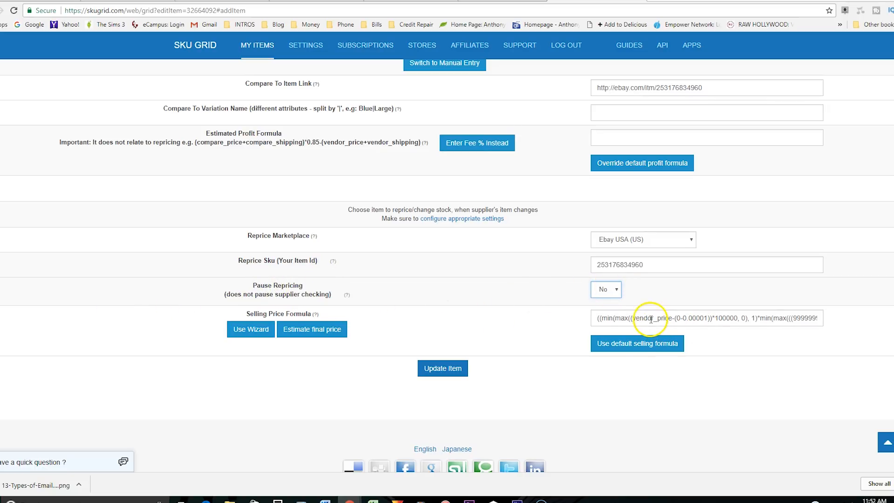
Estimate the camera's final selling price for an item price of 100
click(319, 328)
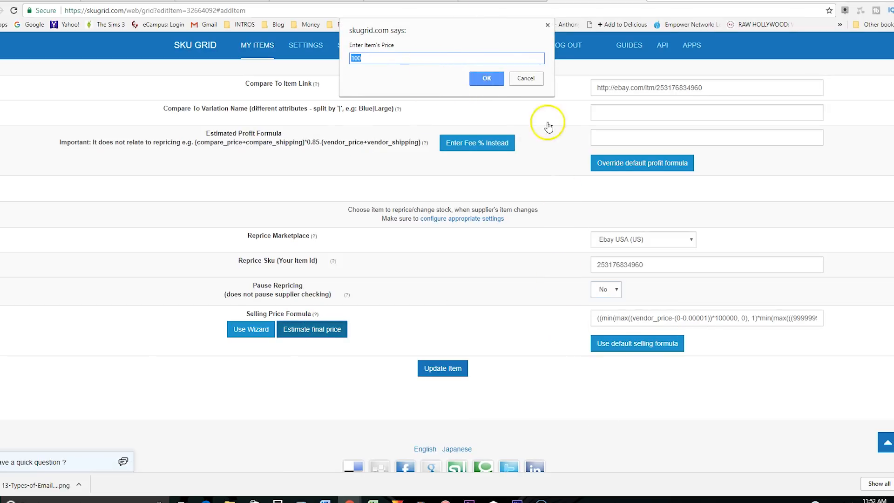
click(487, 79)
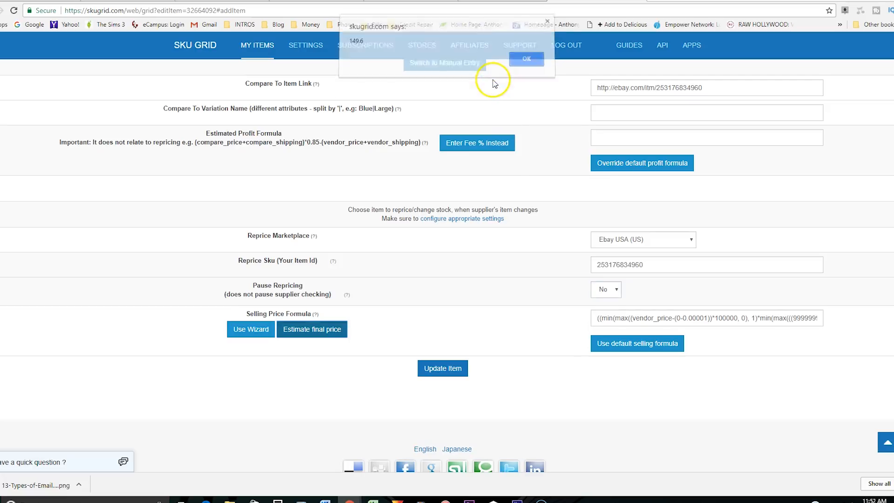
click(526, 62)
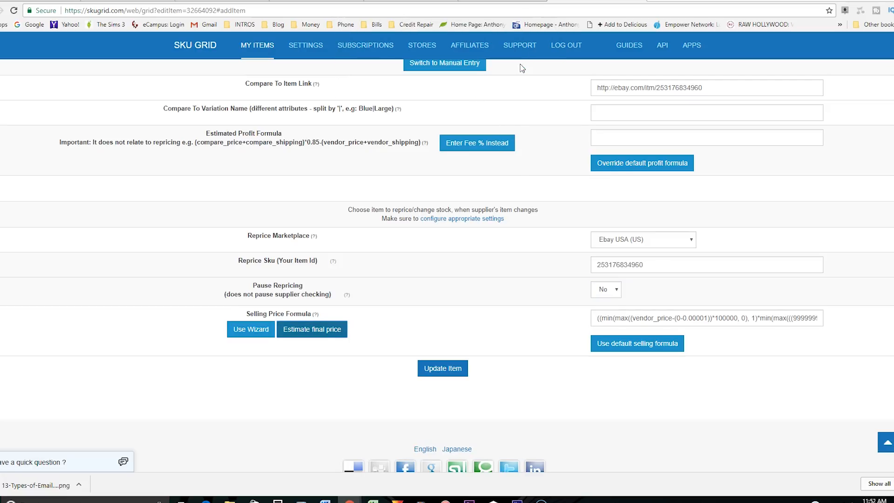
View the selling price Formula Wizard without changing it, and highlight the existing selling price formula to inspect it
click(260, 329)
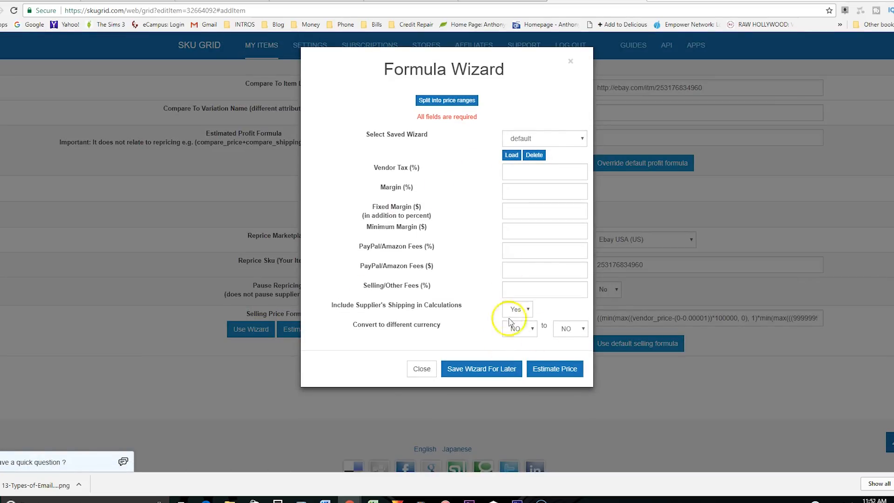
click(570, 62)
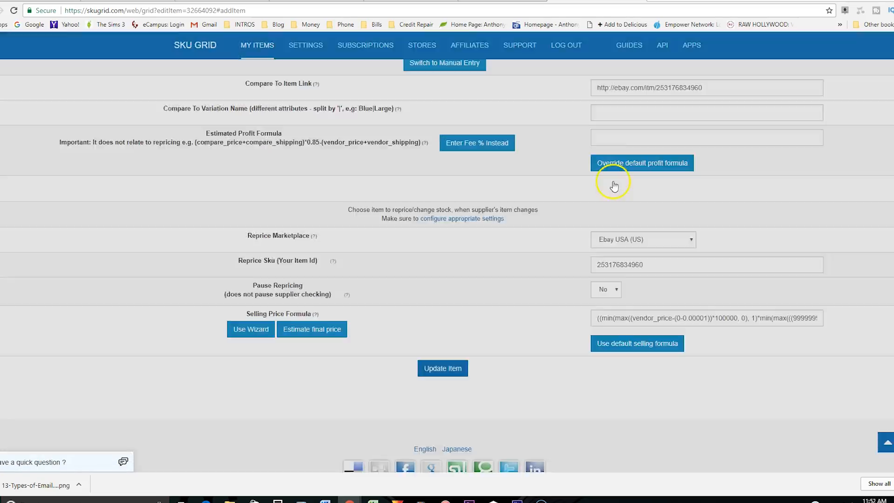
click(672, 318)
drag(672, 318, 837, 319)
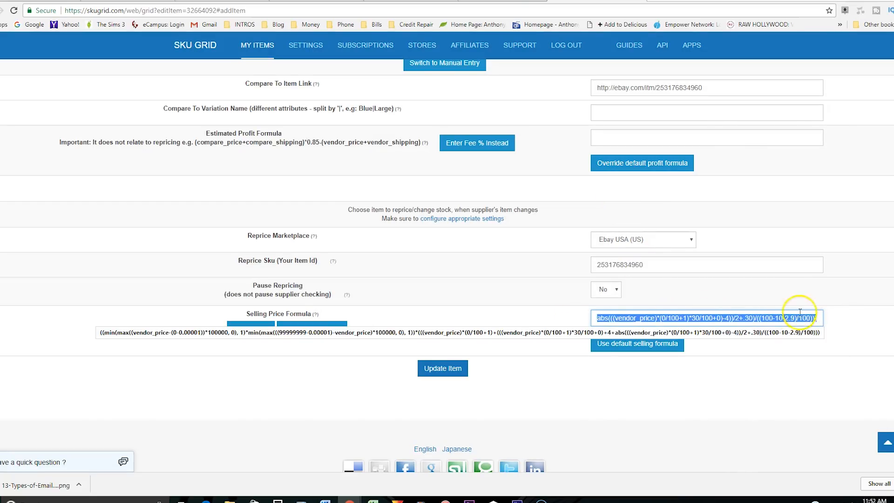
click(768, 375)
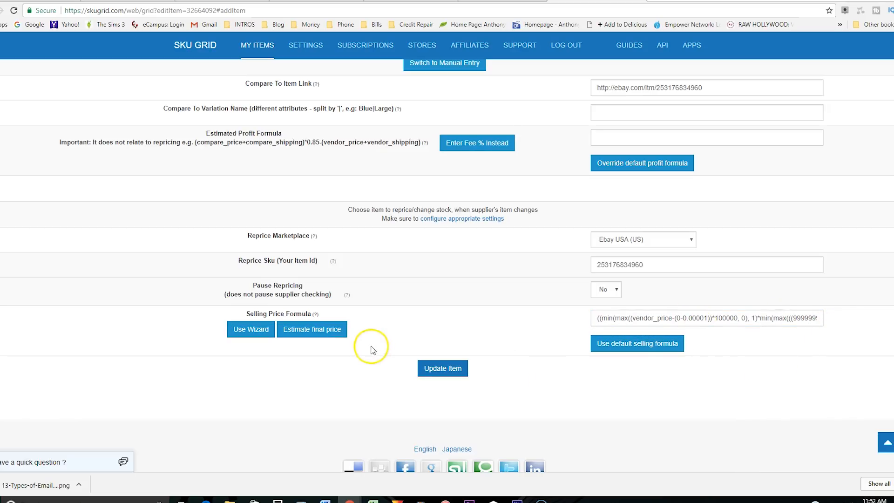
Update the camera item with its current settings and review the refreshed item list
click(440, 369)
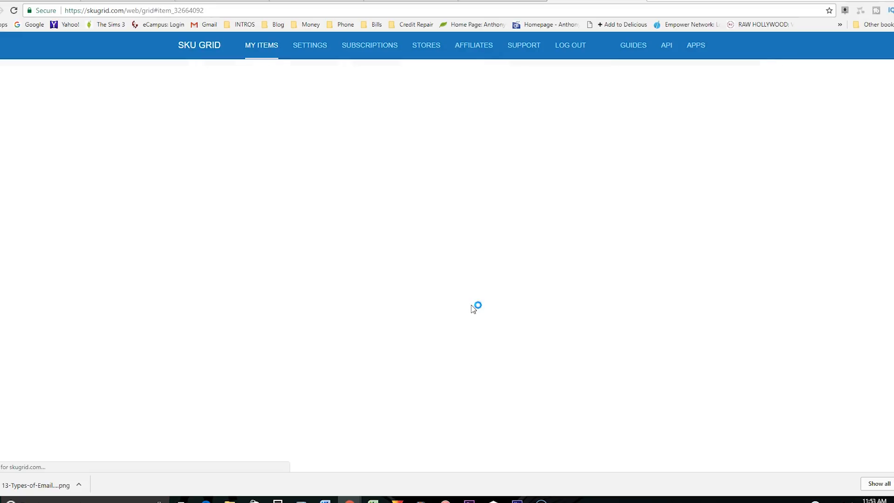
scroll(385, 218, down, 3)
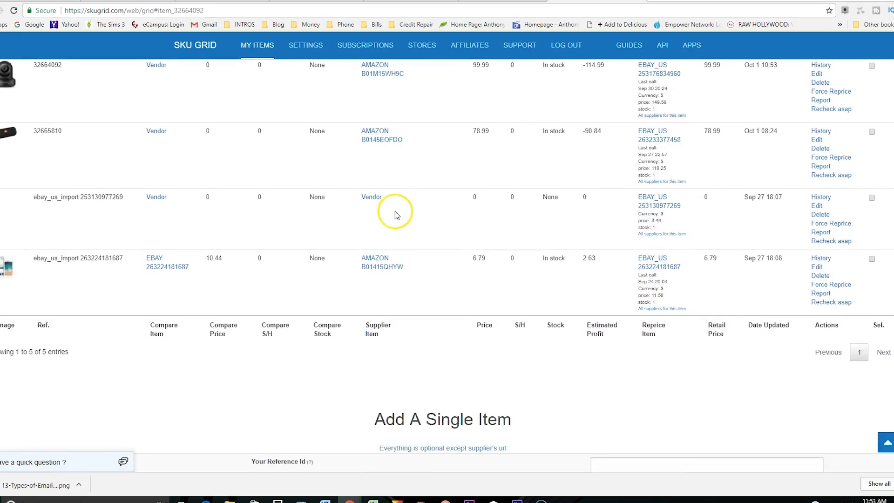
scroll(395, 211, up, 2)
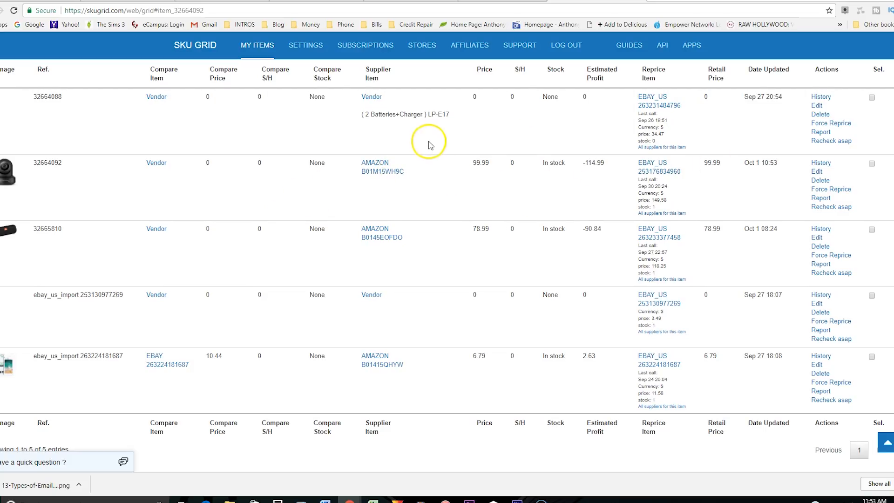
scroll(427, 143, up, 4)
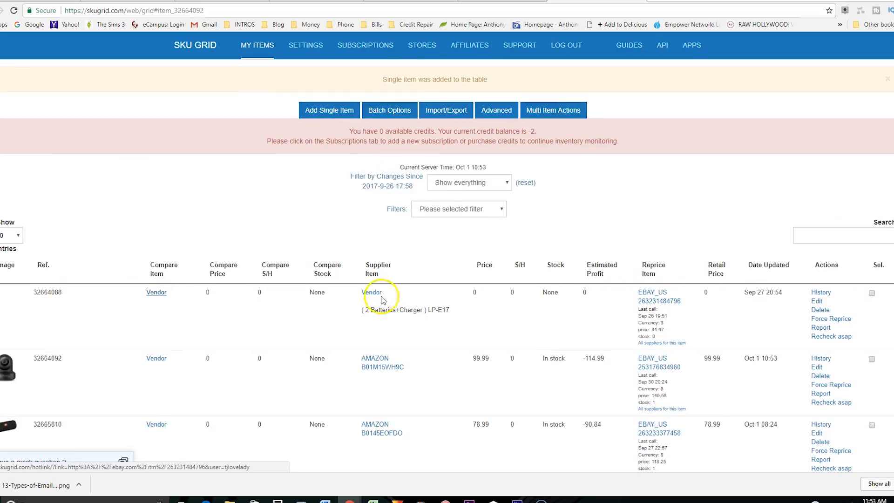
Open the ( 2 Batteries+Charger ) LP-E17 item for editing and highlight its supplier's item link to inspect the Amazon URL
click(819, 302)
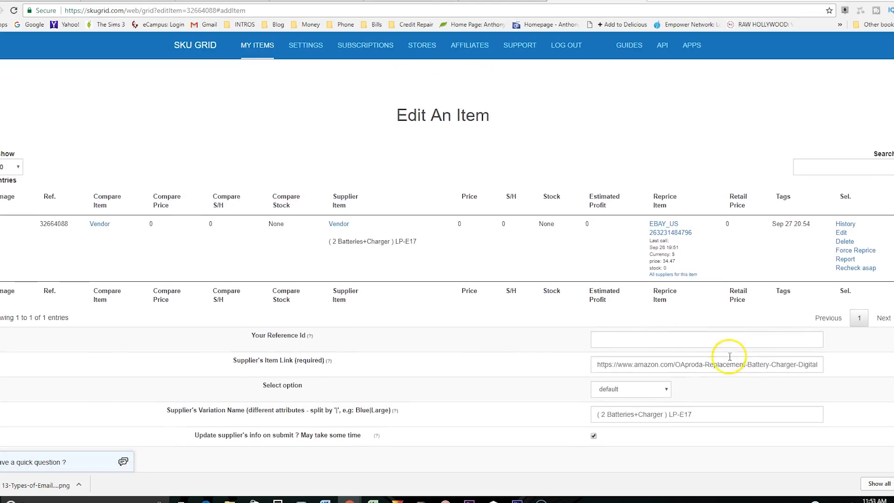
click(712, 369)
drag(636, 371, 543, 361)
click(785, 370)
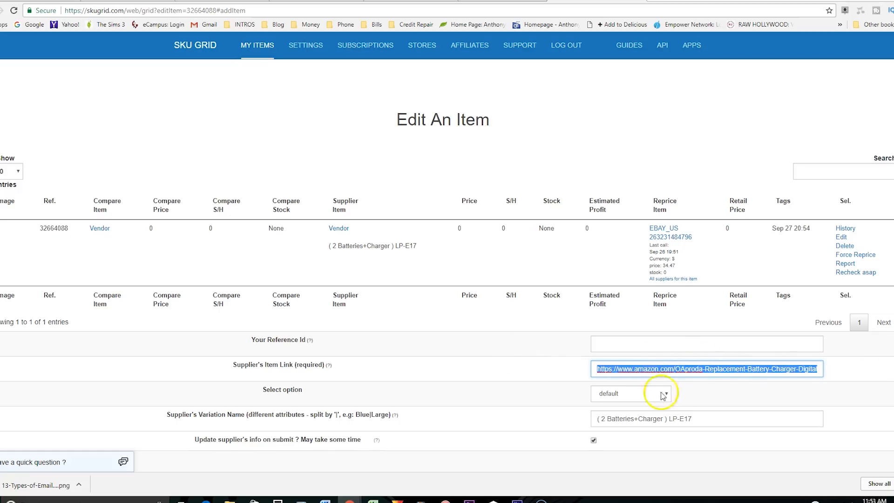
click(676, 369)
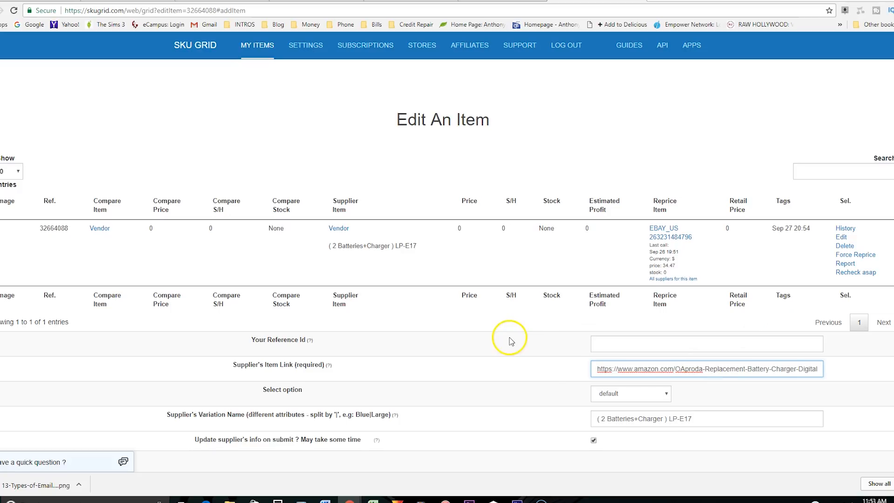
scroll(540, 351, down, 4)
scroll(551, 352, up, 1)
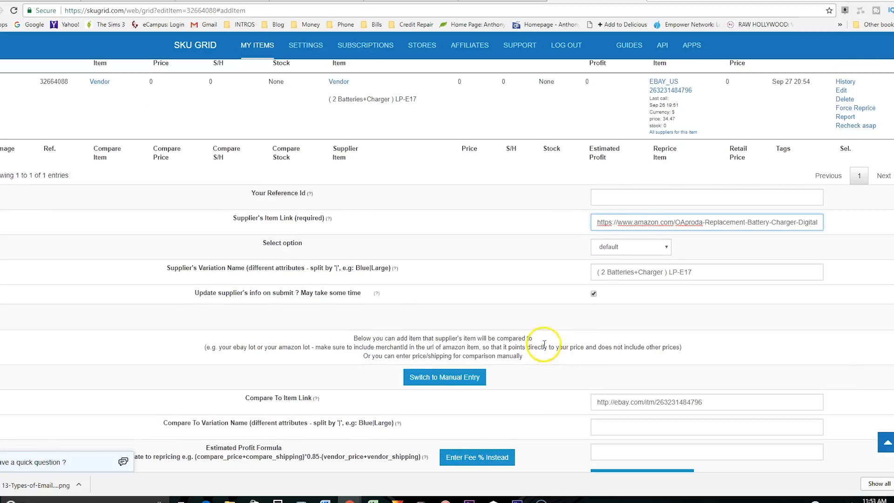
drag(600, 222, 573, 233)
click(808, 222)
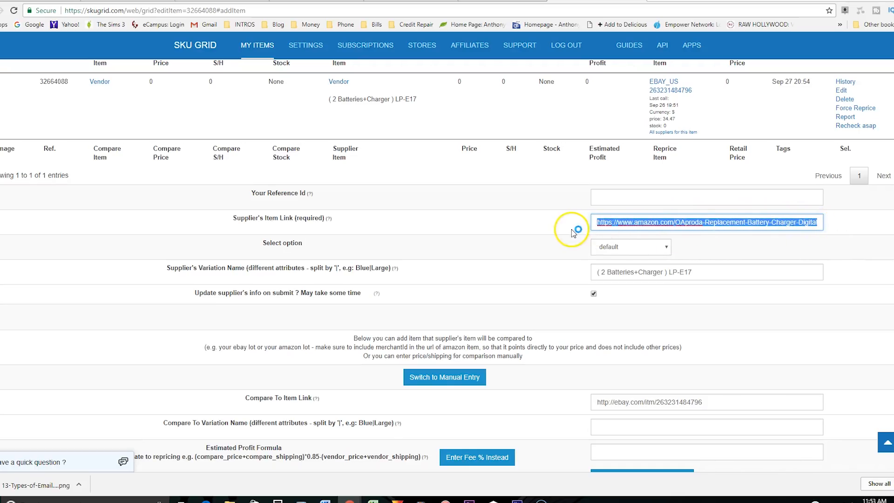
click(701, 223)
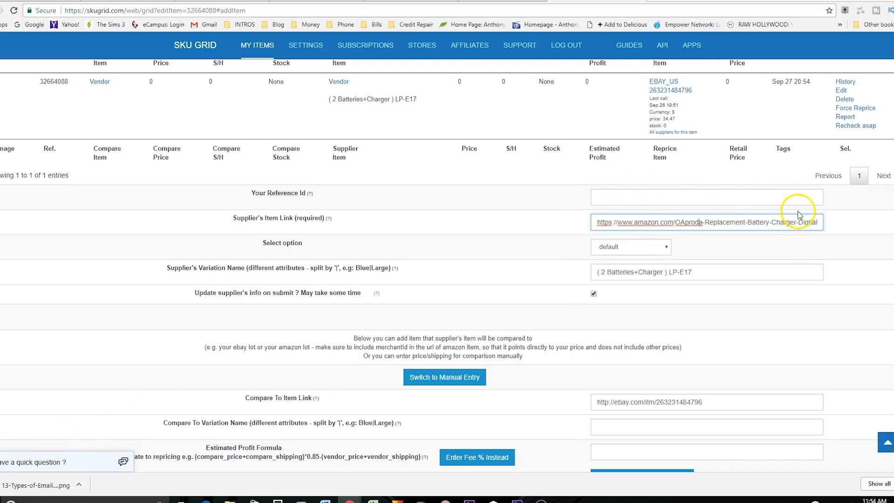
Review the battery charger item's comparison and repricing fields, and update the item
scroll(822, 238, down, 4)
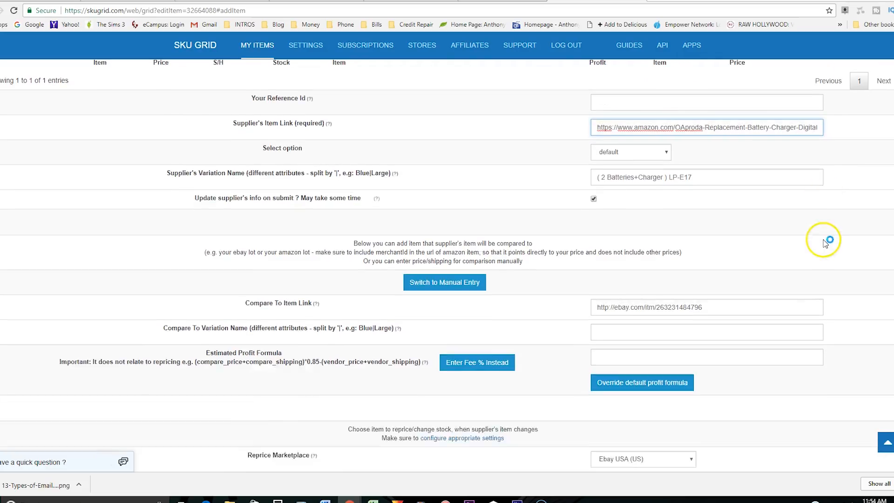
scroll(824, 242, down, 5)
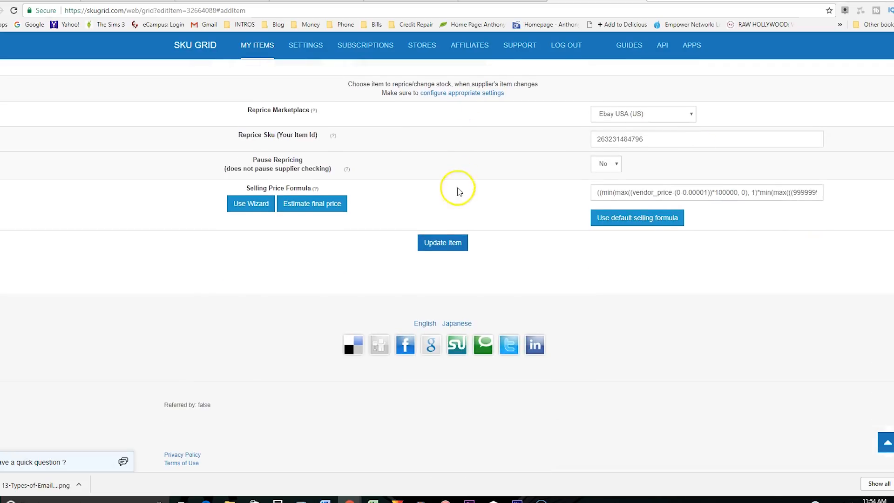
scroll(442, 233, up, 1)
click(431, 298)
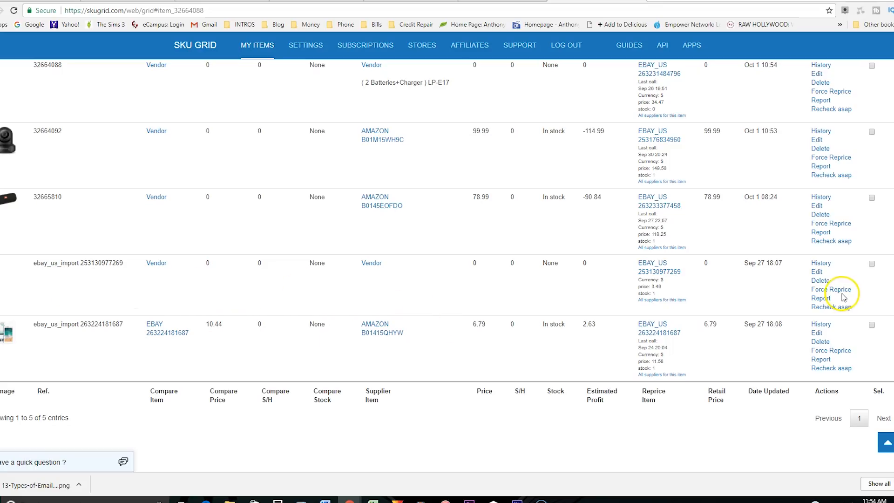
scroll(470, 249, up, 4)
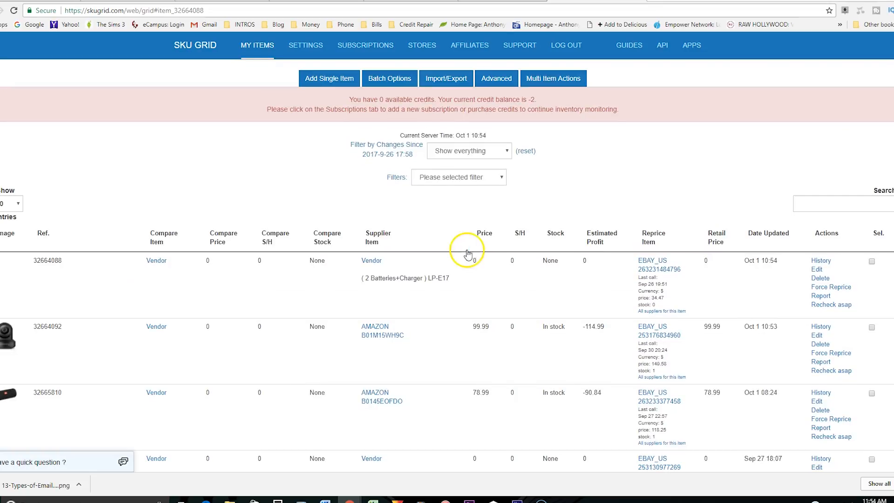